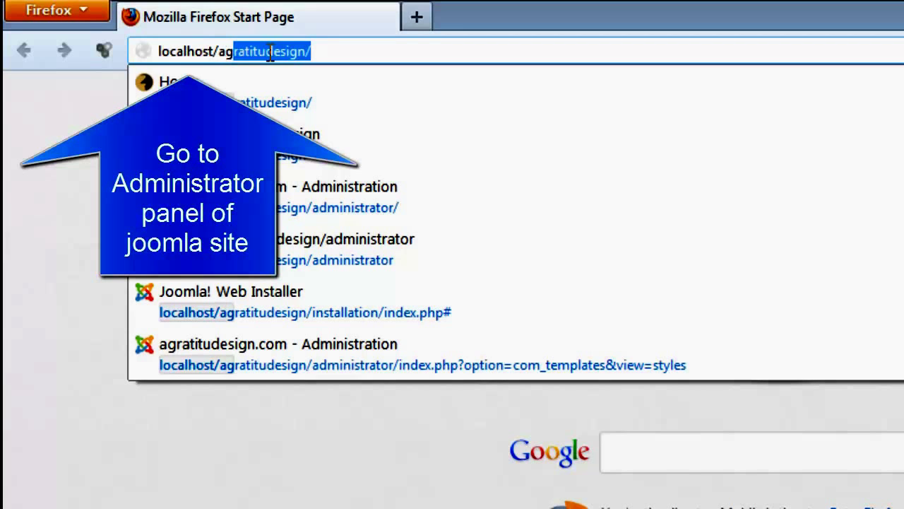
Load the Joomla administrator login page at localhost/agratitudesign/administrator
key("Right")
type("ad")
key("Right")
key("Return")
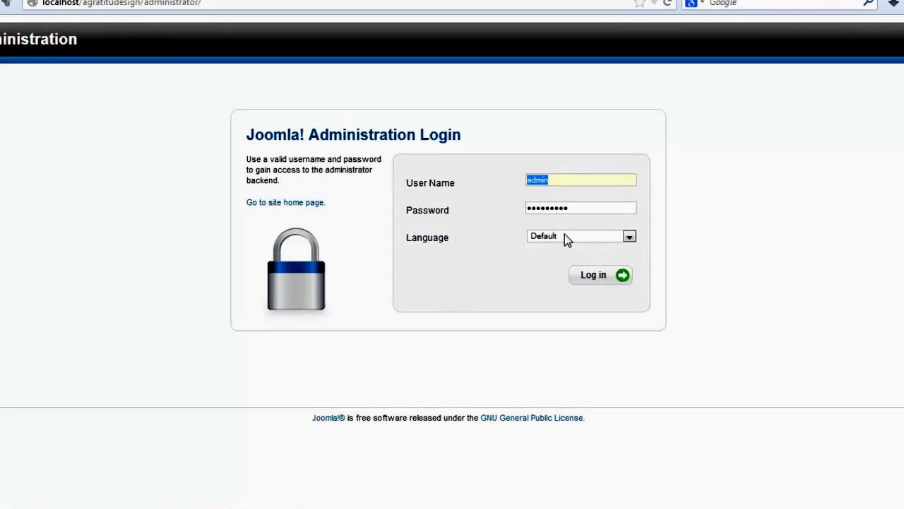
Replace the password with the administrator password and log in to the backend
left_click(568, 210)
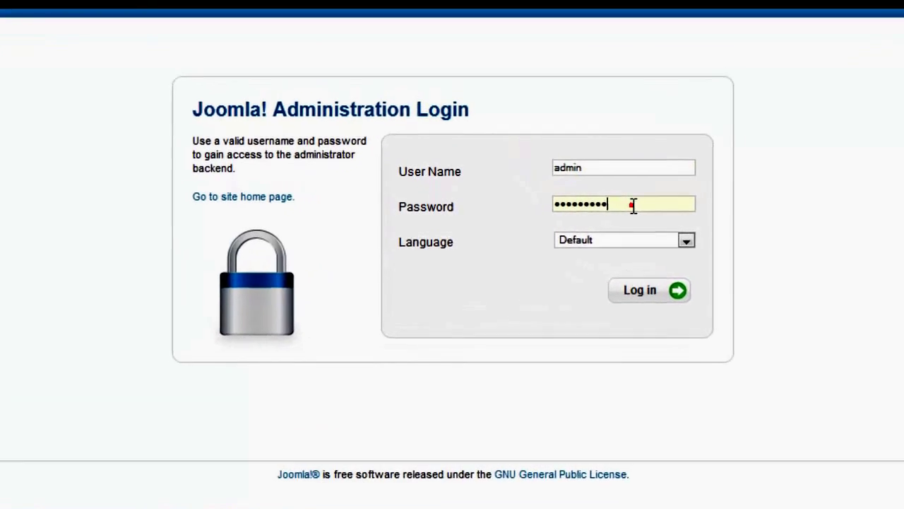
double_click(663, 201)
type("ad")
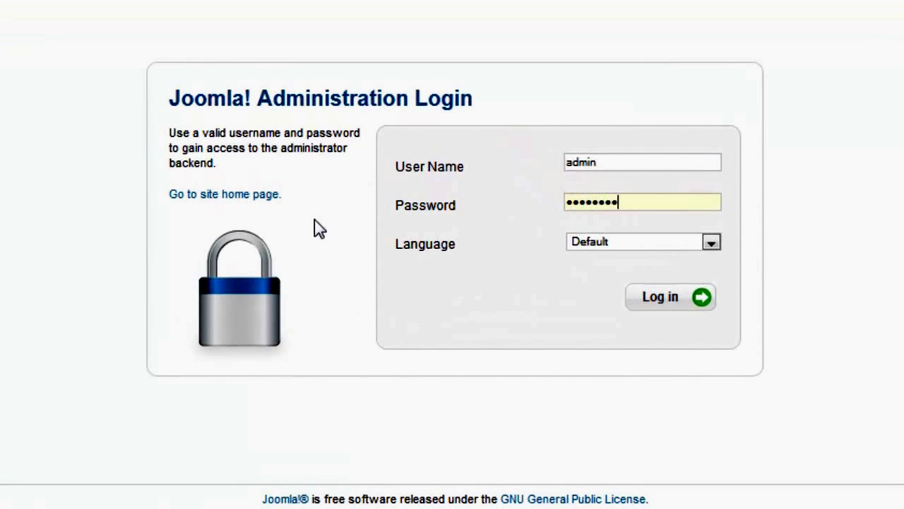
left_click(668, 303)
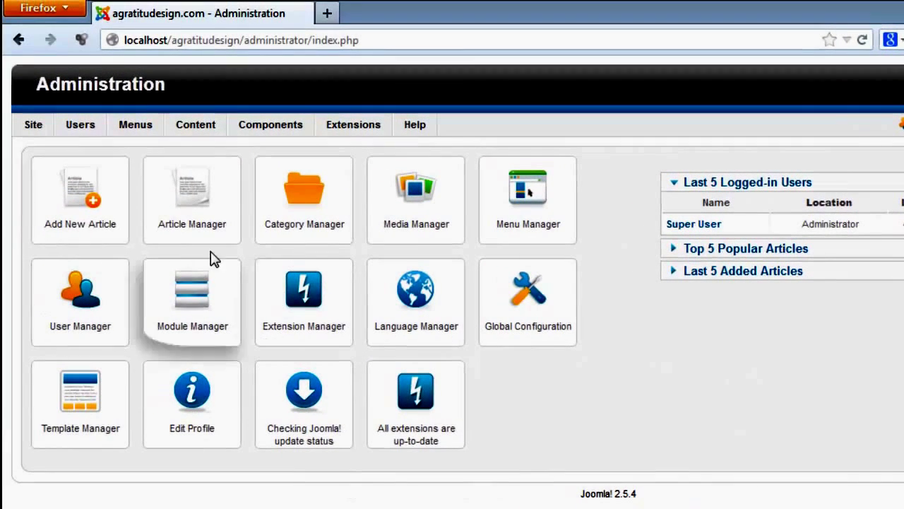
Go to Article Manager's Categories list and begin a new article category
mouse_move(194, 126)
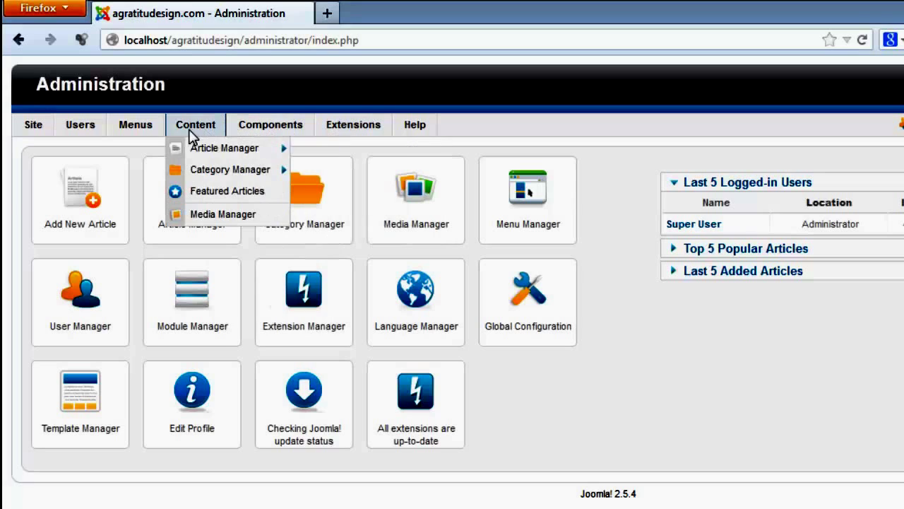
left_click(194, 150)
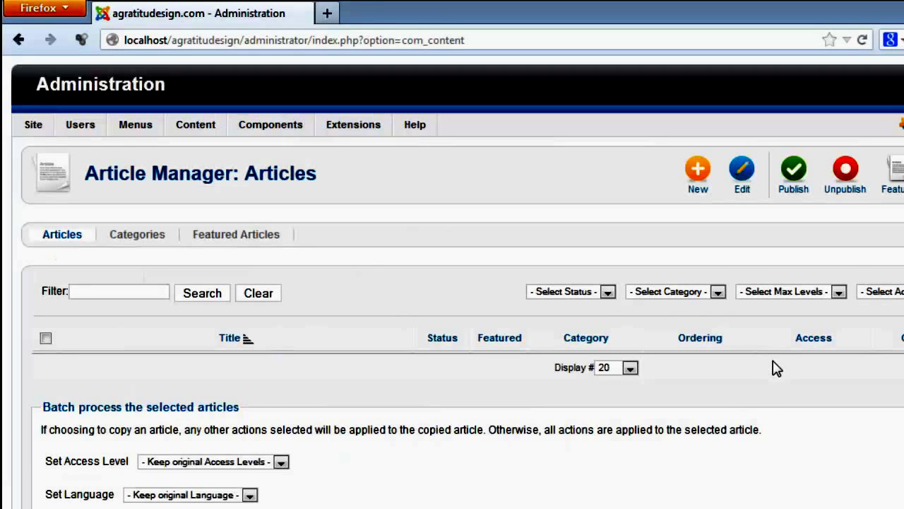
left_click(137, 238)
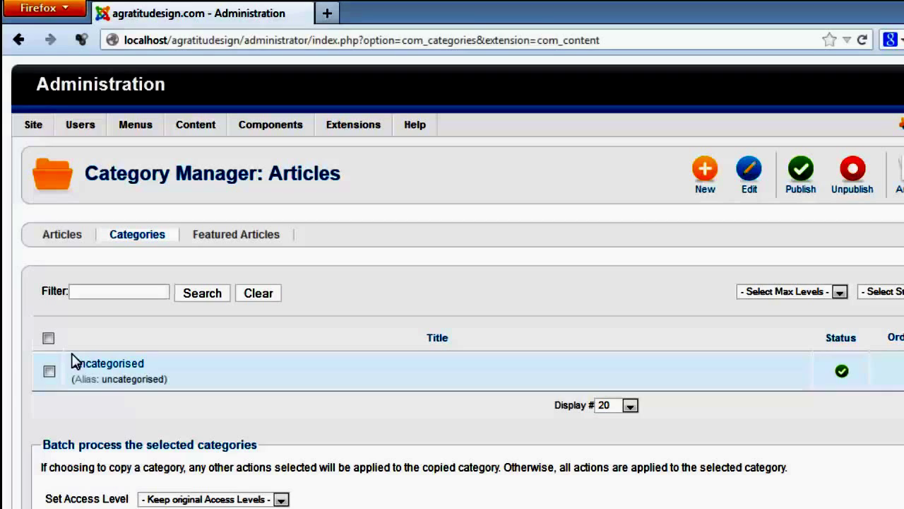
left_click(704, 177)
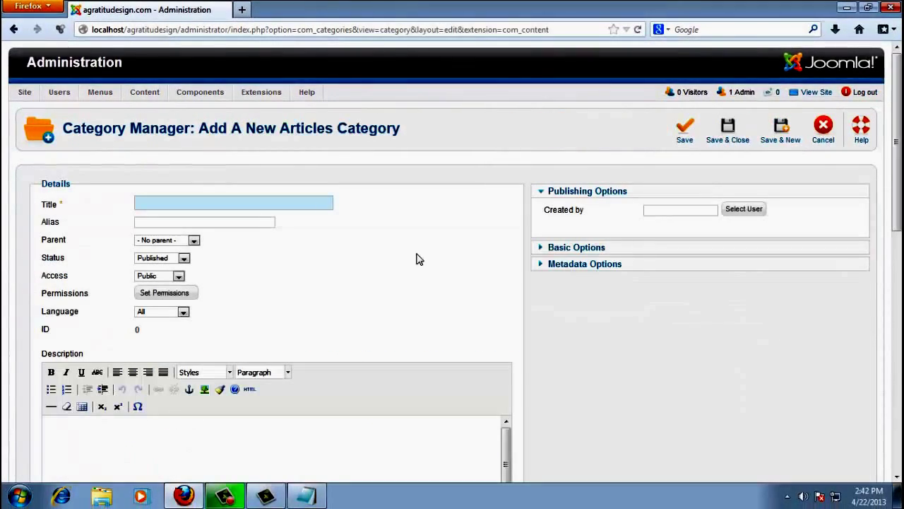
Copy 'Graphic Design' from the Notepad category structure, then minimize Notepad
left_click(306, 496)
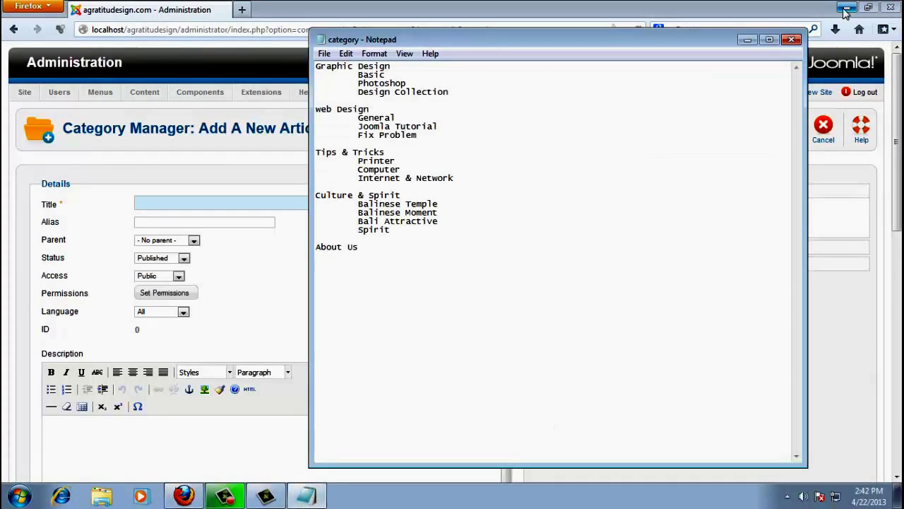
left_click(846, 10)
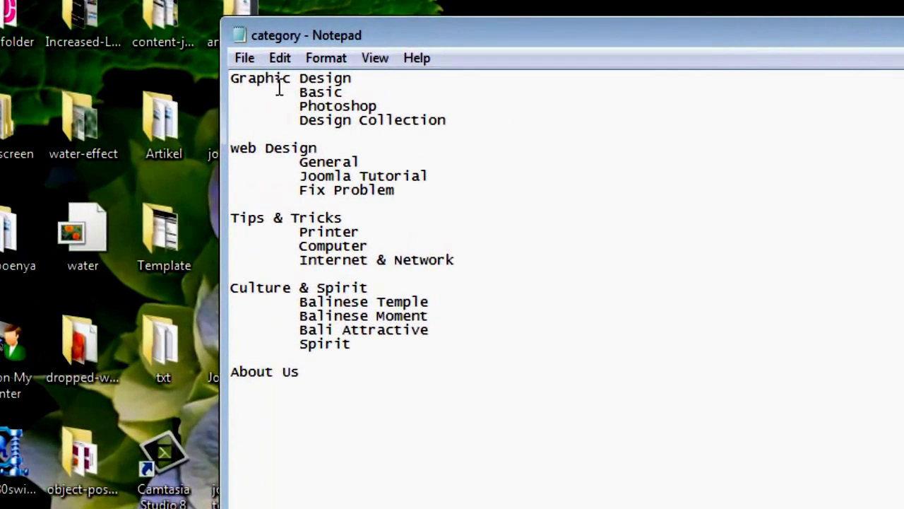
left_click_drag(234, 78, 532, 385)
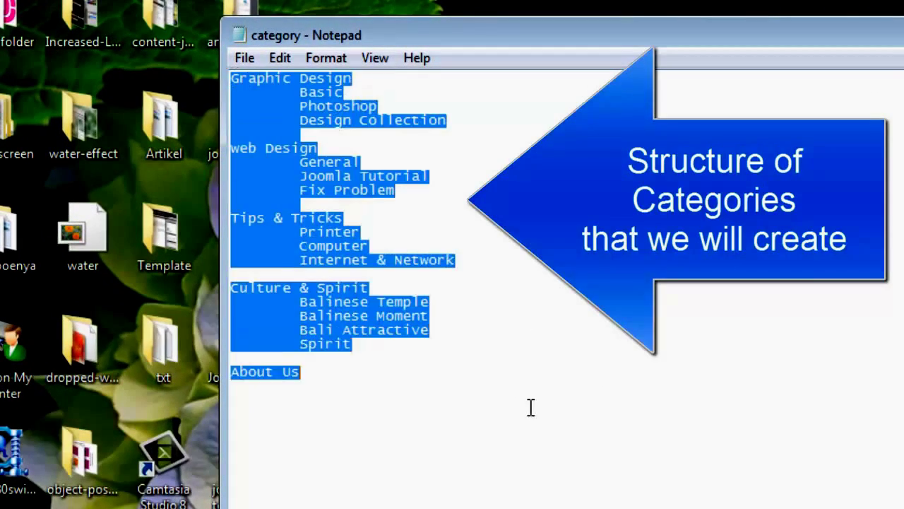
left_click(557, 412)
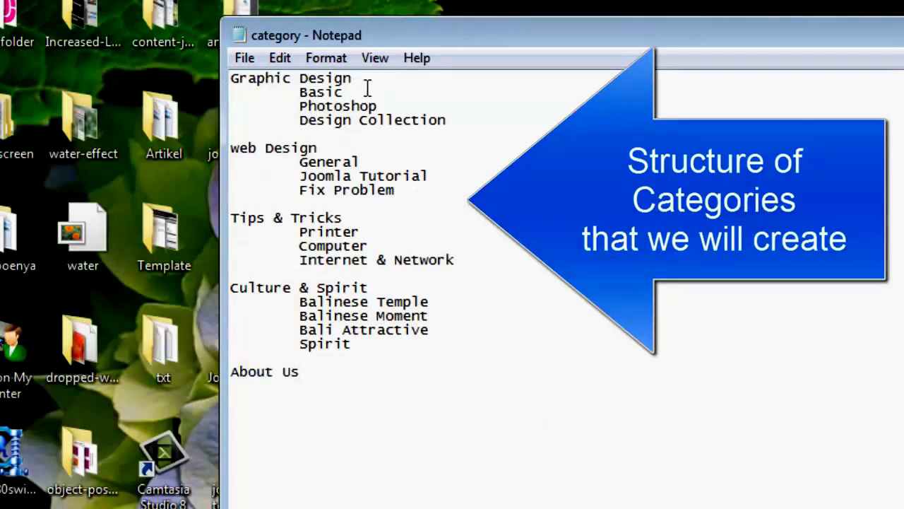
left_click_drag(367, 78, 231, 78)
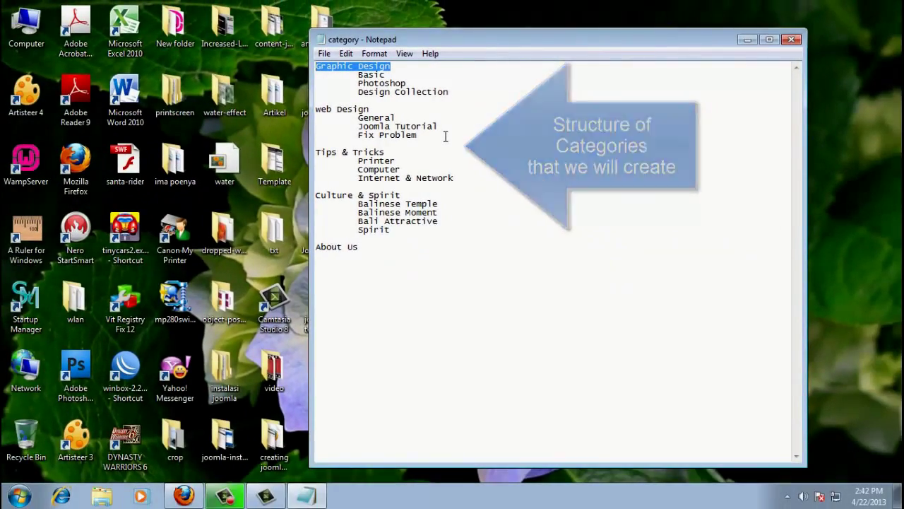
key("ctrl+c")
left_click(749, 41)
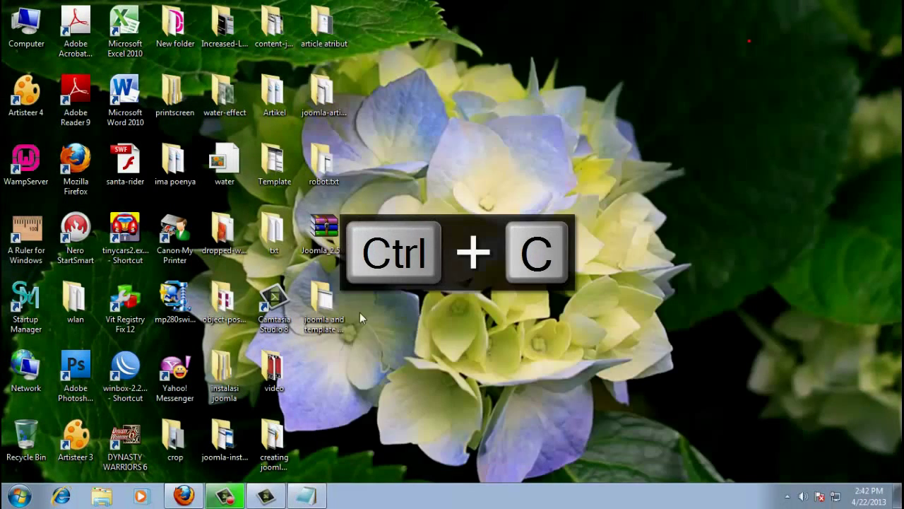
Title the category 'Graphic Design' with language All, review its options, and save and close
left_click(183, 497)
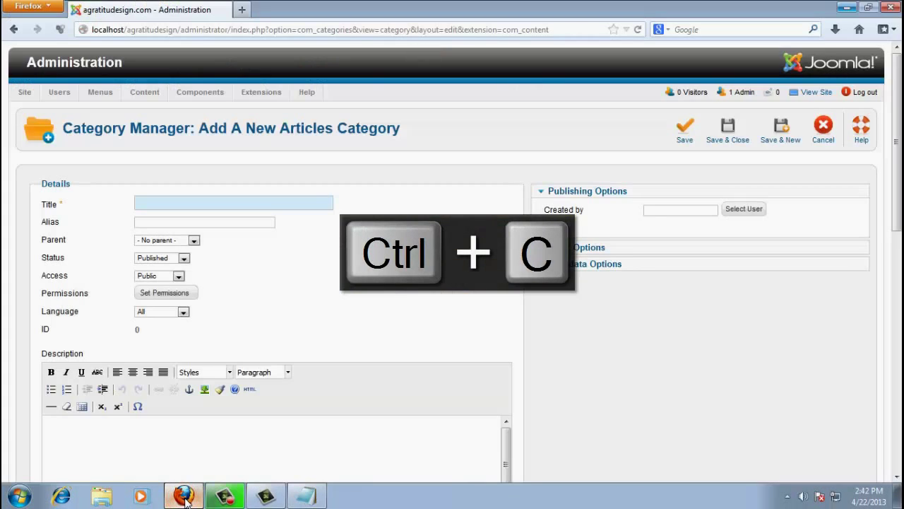
scroll(318, 318, "down", 2)
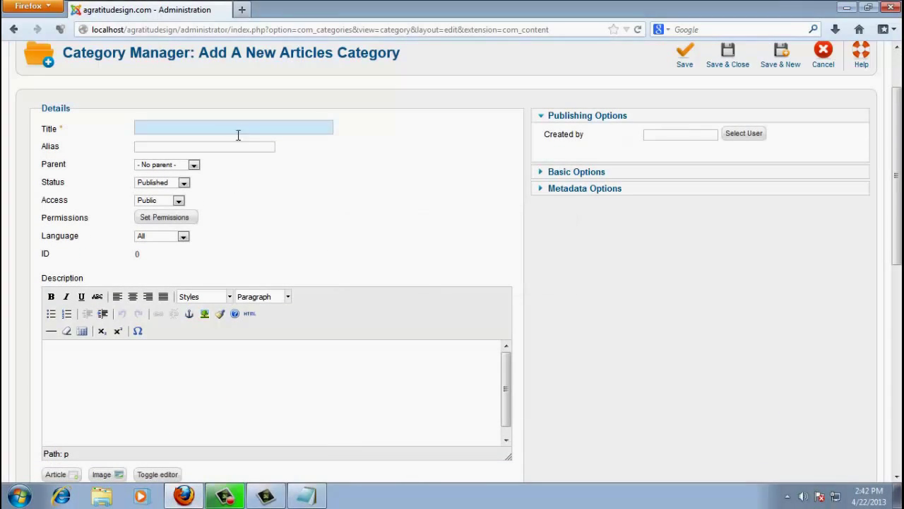
key("ctrl+v")
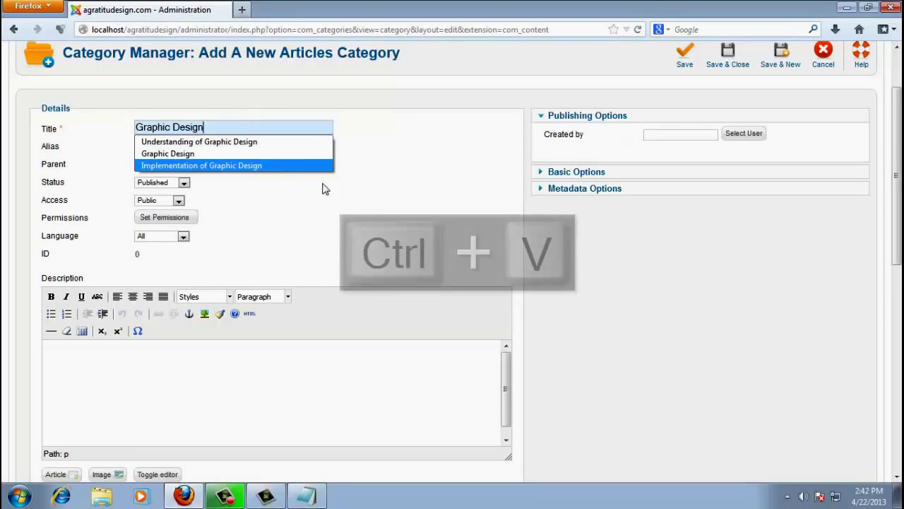
left_click(378, 166)
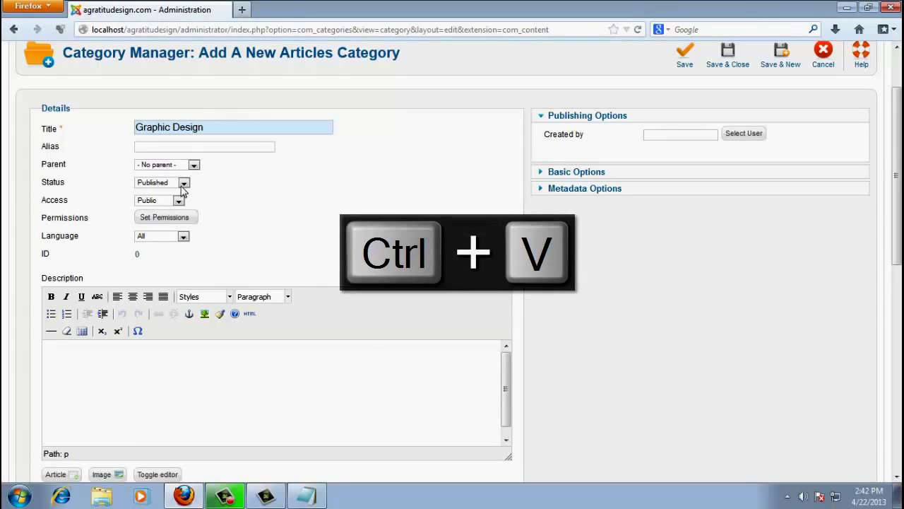
left_click(182, 236)
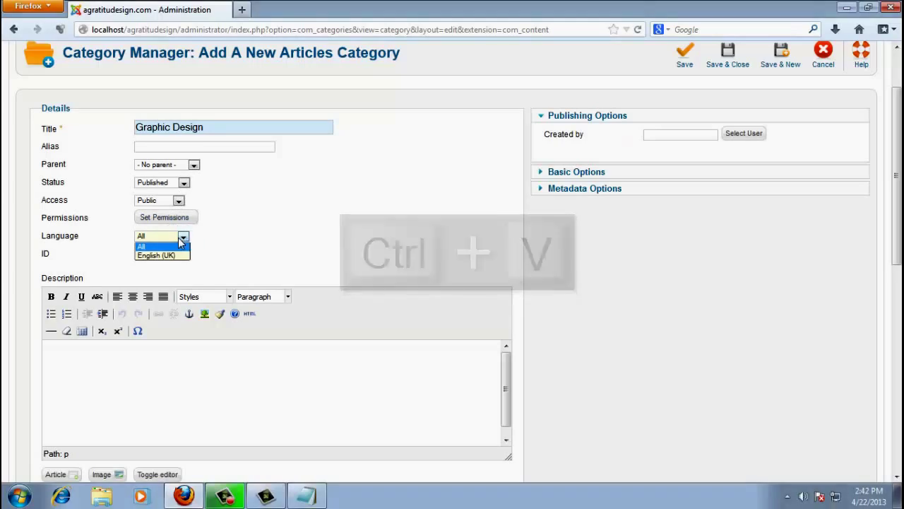
left_click(182, 242)
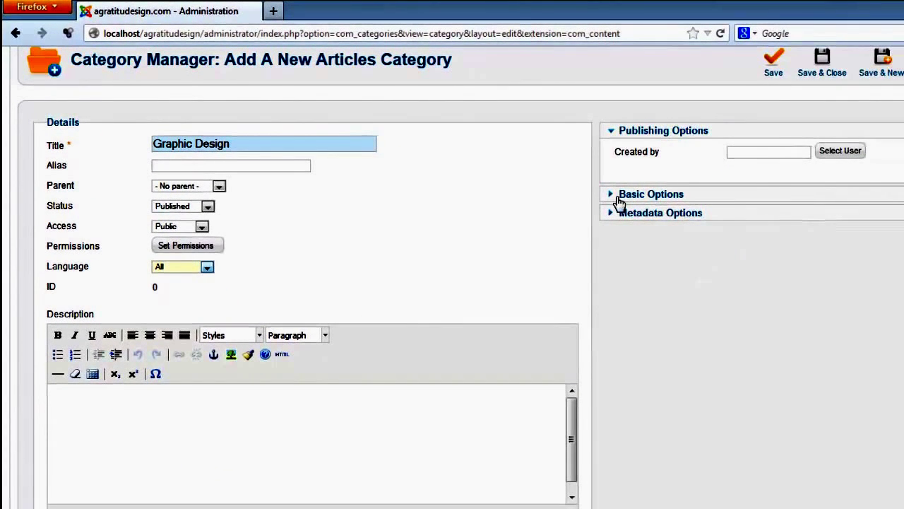
left_click(619, 197)
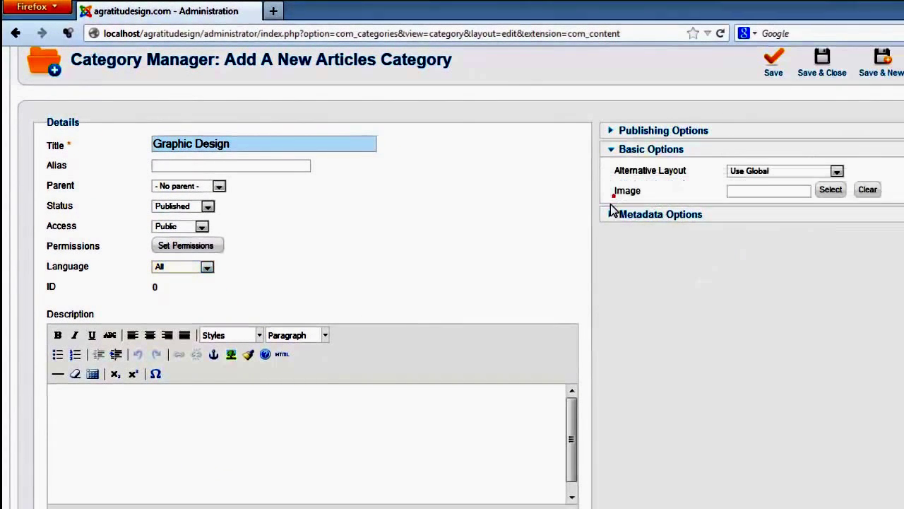
left_click(612, 256)
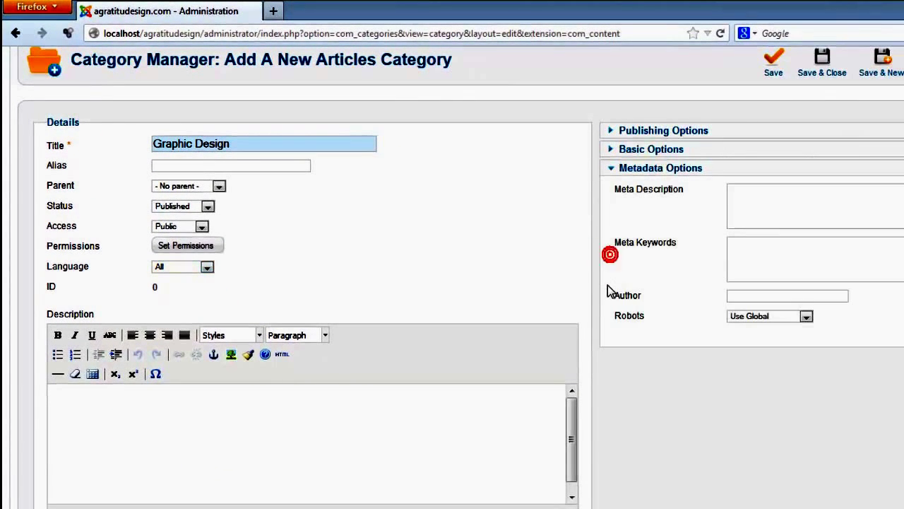
left_click(616, 167)
scroll(419, 352, "up", 3)
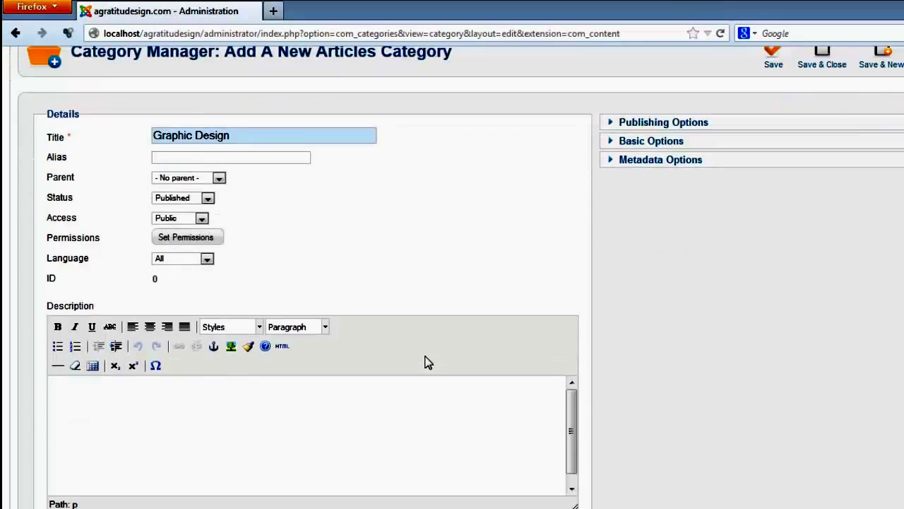
left_click(828, 158)
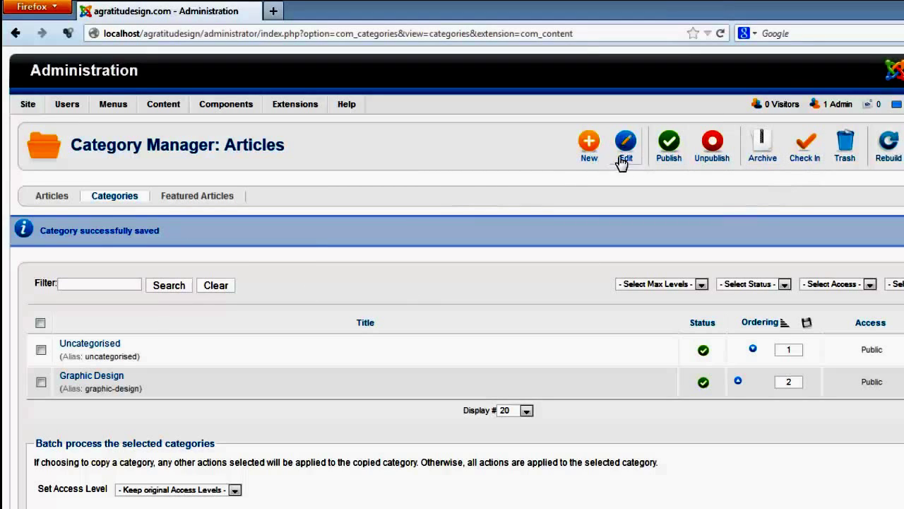
Create a top-level 'web Design' category from the Notepad list with Save & New
left_click(595, 150)
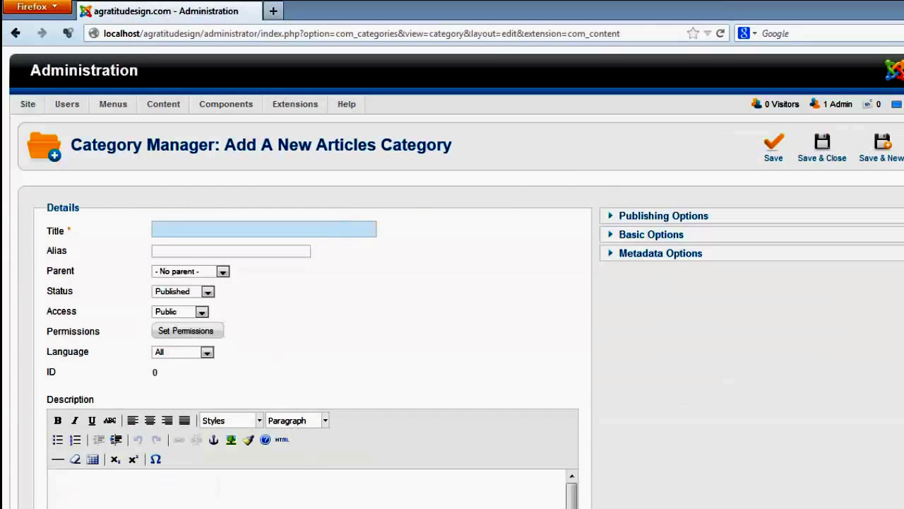
key("alt+Tab")
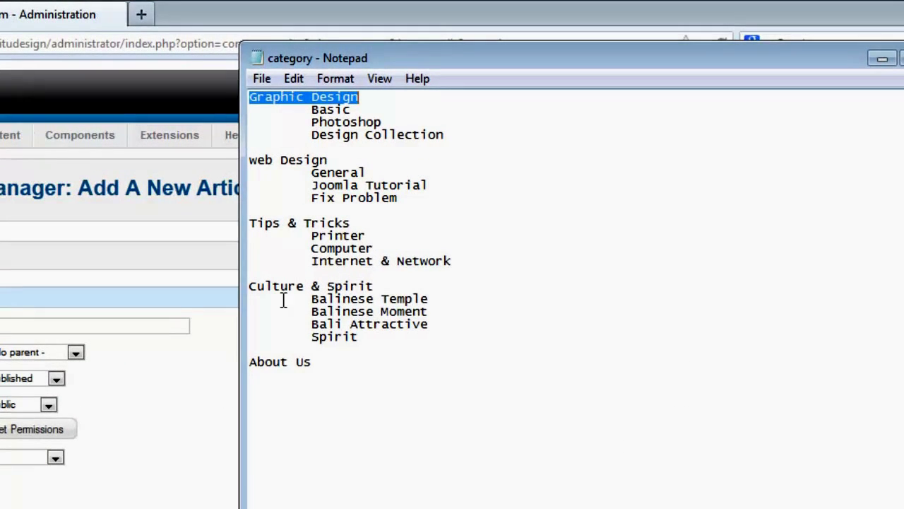
left_click_drag(248, 160, 331, 159)
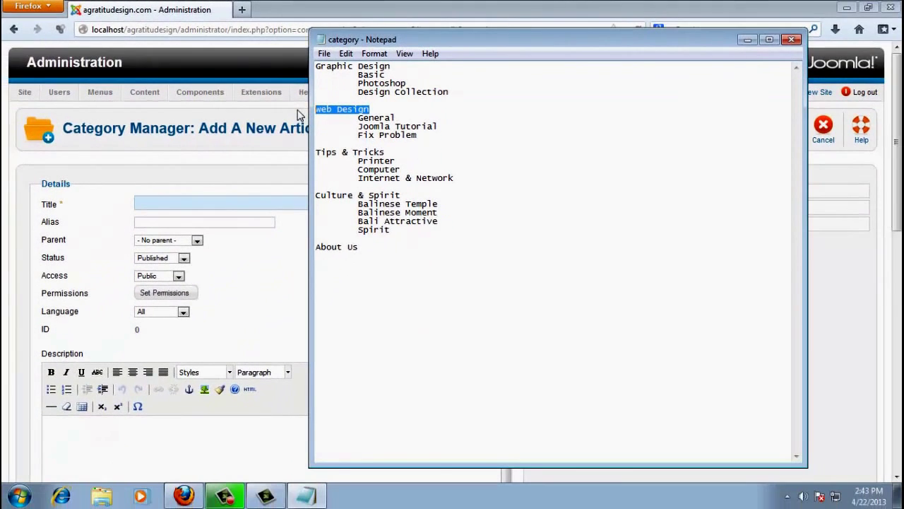
key("ctrl+c")
left_click(747, 40)
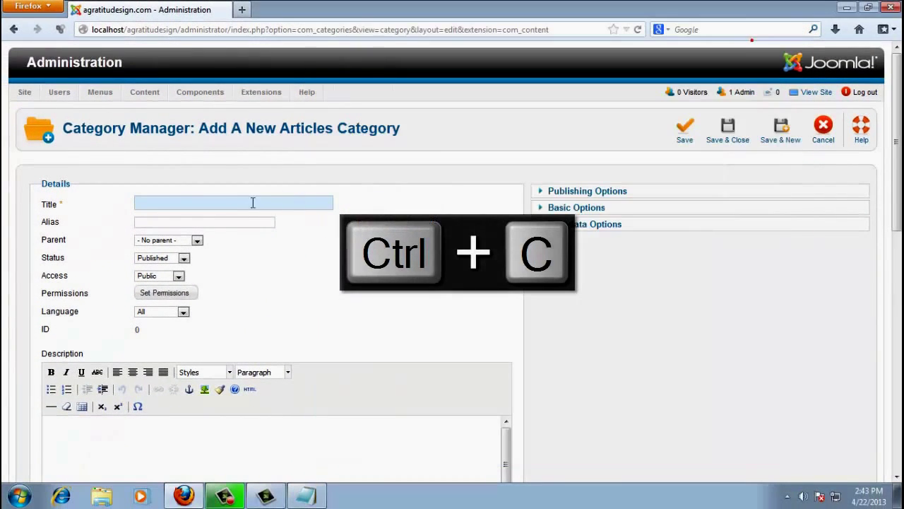
left_click(230, 205)
key("ctrl+v")
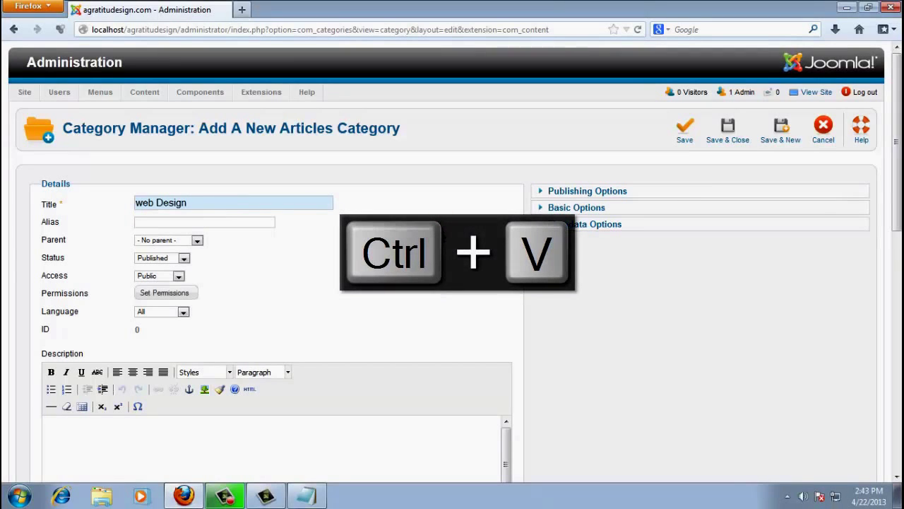
left_click(790, 134)
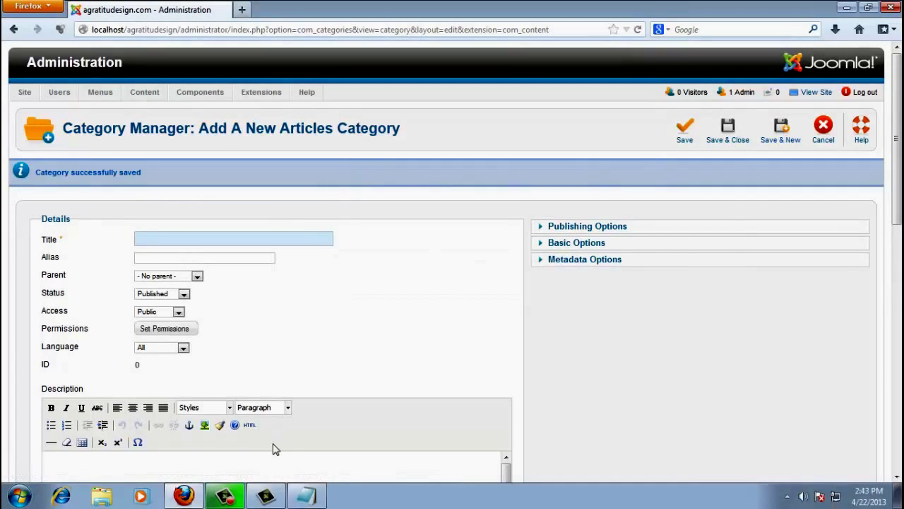
Add the top-level 'Tips & Tricks' category and save and close
left_click(305, 495)
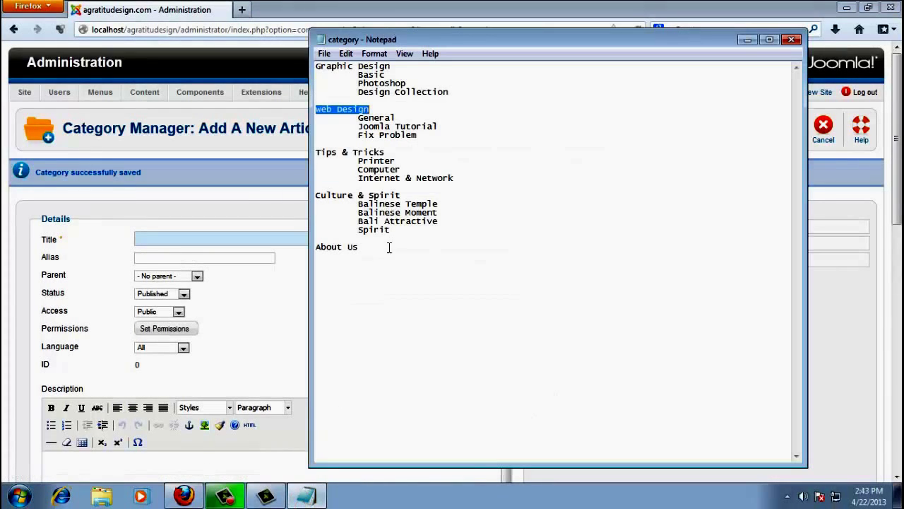
left_click(388, 152)
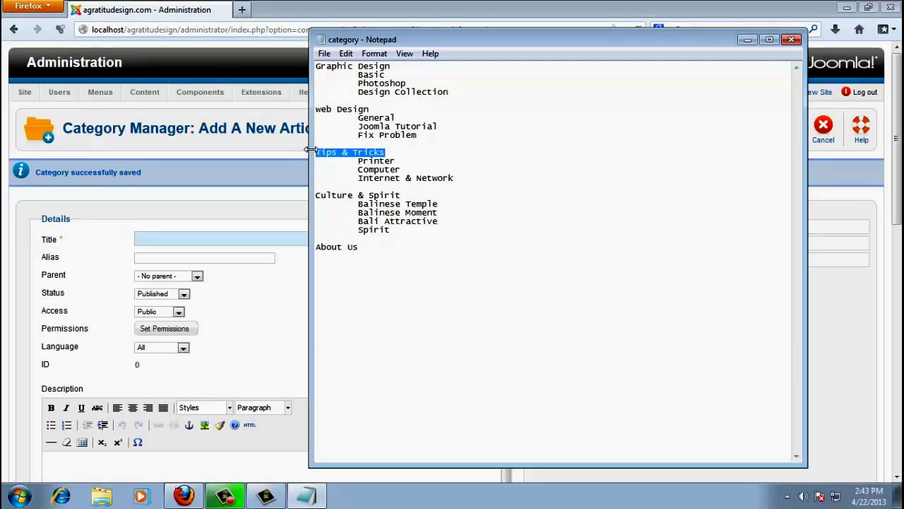
key("ctrl+c")
left_click(205, 238)
key("ctrl+v")
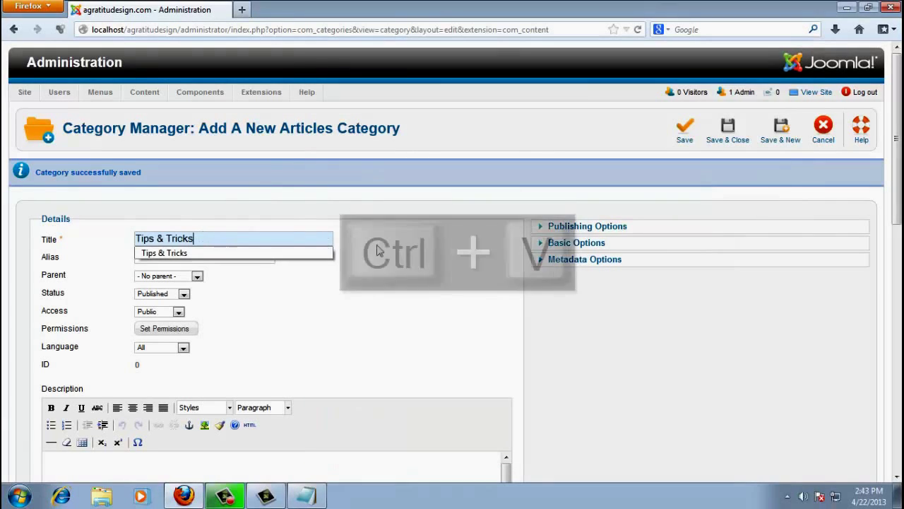
key("Escape")
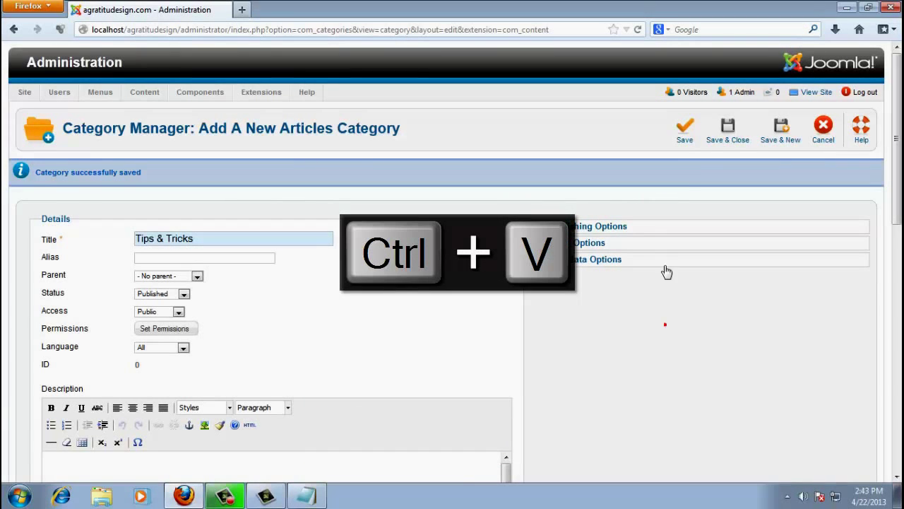
left_click(730, 136)
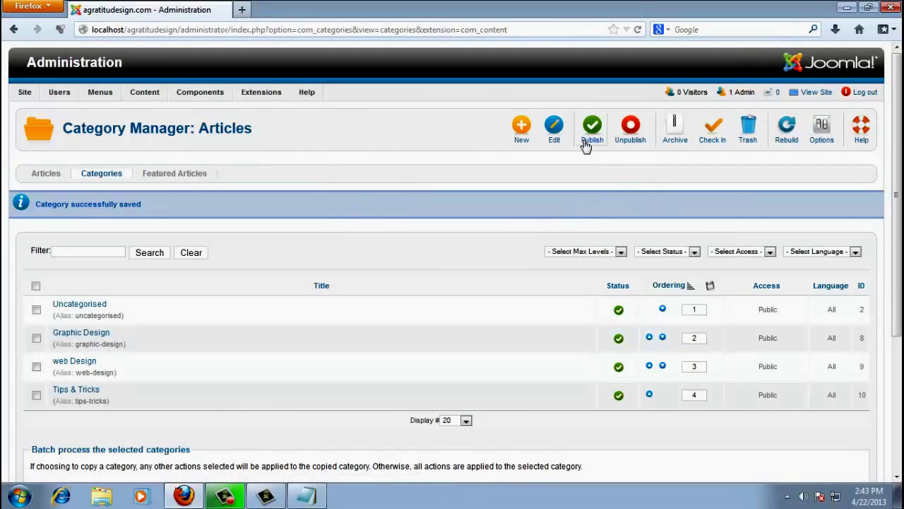
Create a top-level 'Culture & Spirit' category with Save & New
left_click(523, 130)
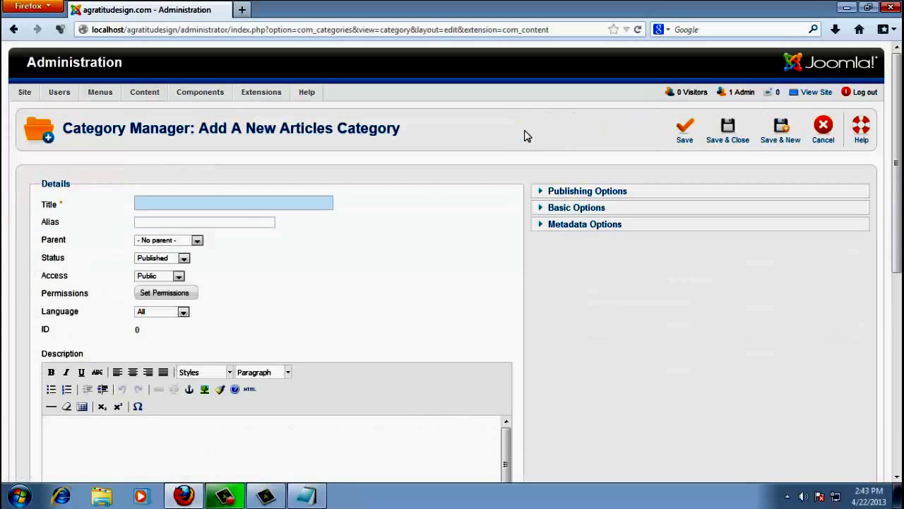
left_click(306, 497)
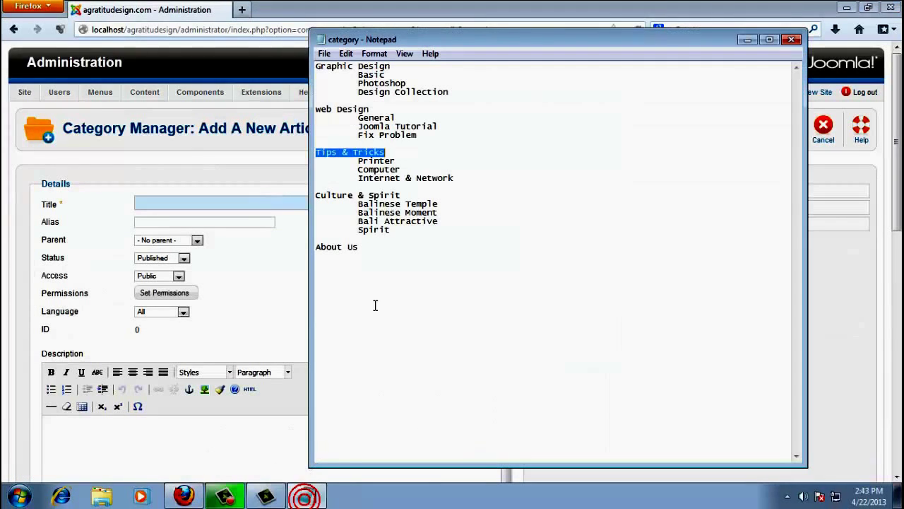
left_click_drag(408, 195, 308, 191)
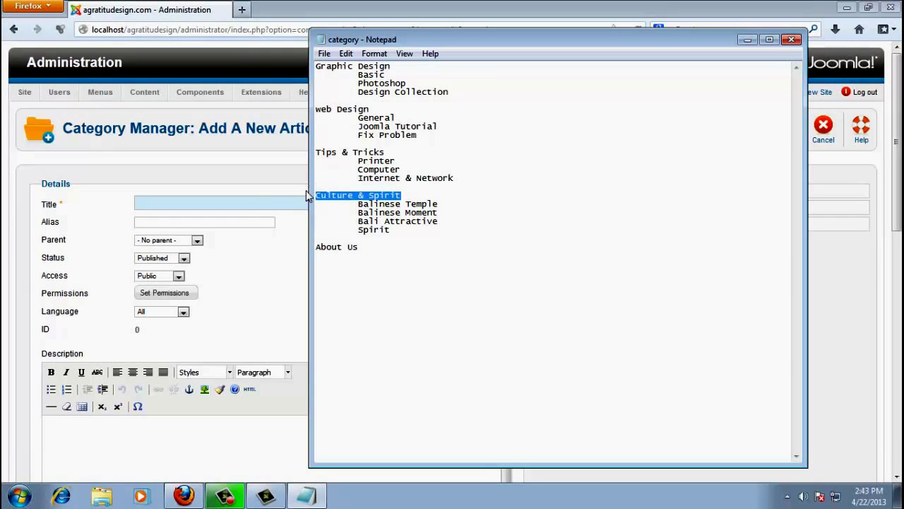
key("ctrl+c")
left_click(228, 205)
key("ctrl+v")
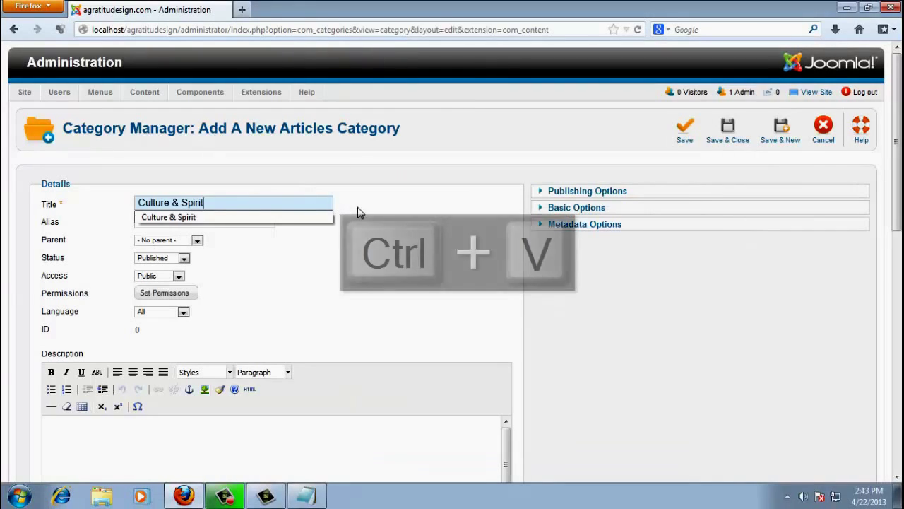
left_click(775, 137)
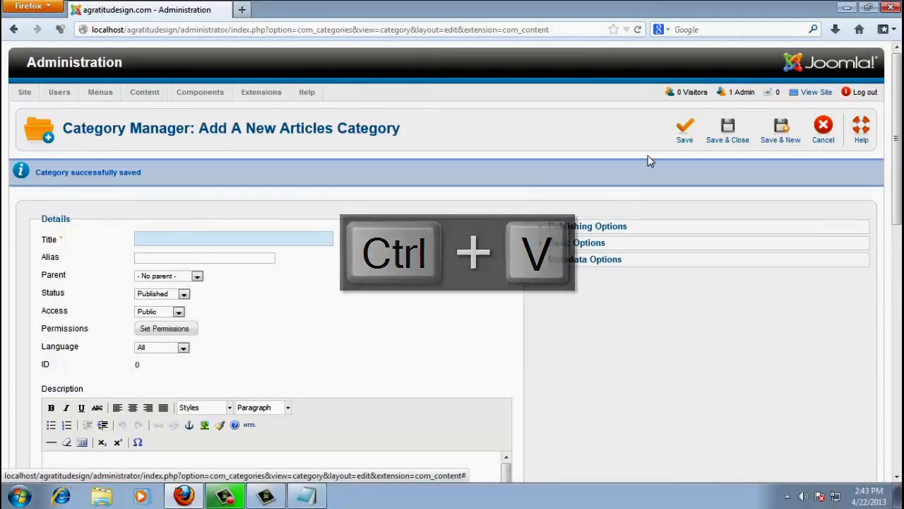
Add the top-level 'About Us' category and save and close
left_click(307, 497)
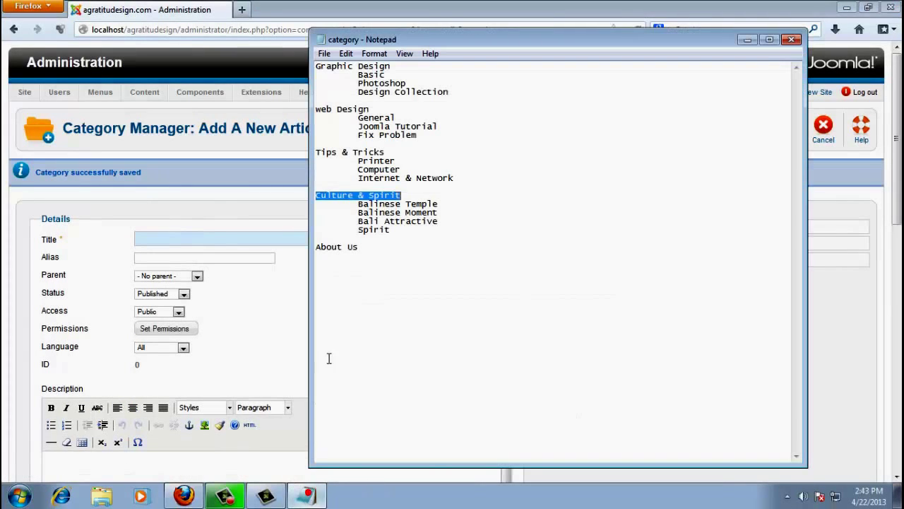
left_click_drag(363, 247, 277, 249)
key("ctrl+c")
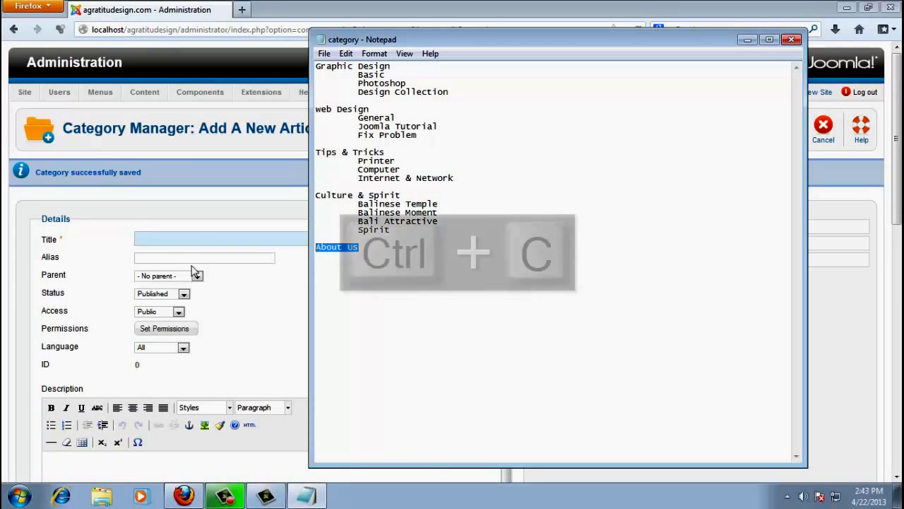
left_click(204, 239)
key("ctrl+v")
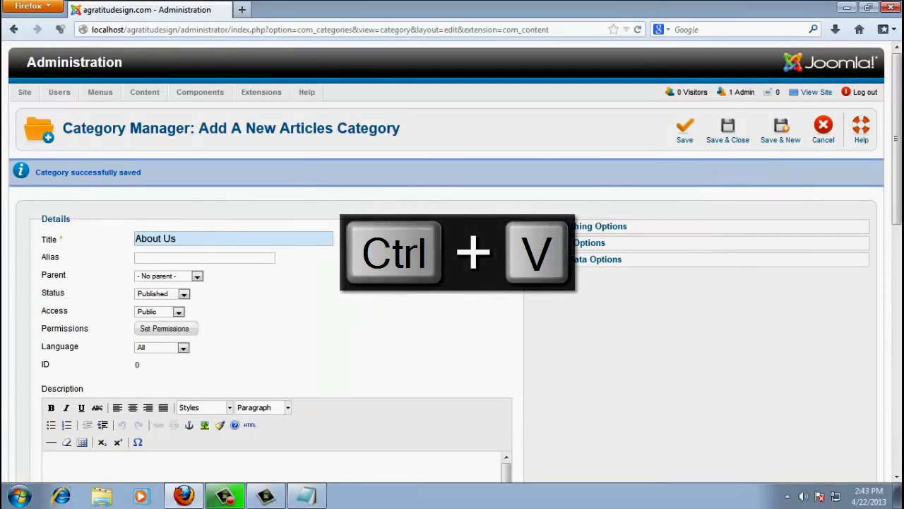
left_click(740, 139)
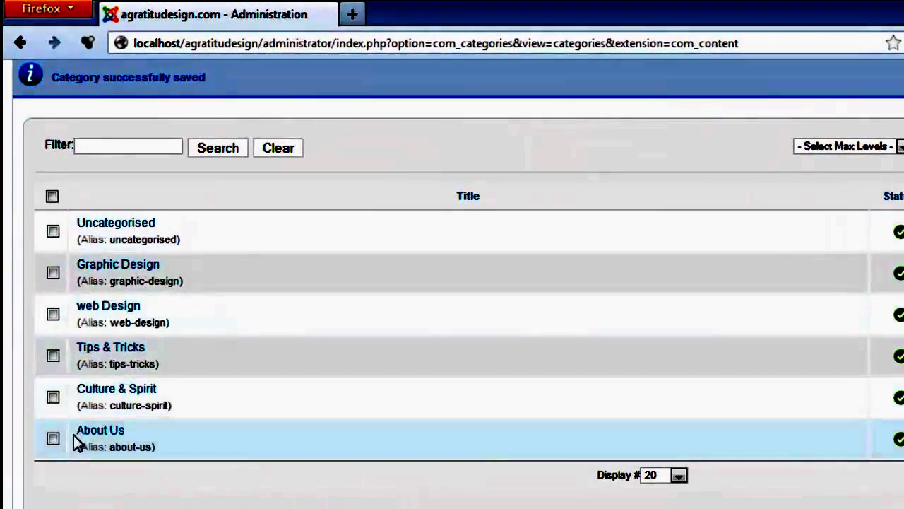
scroll(73, 449, "up", 5)
scroll(784, 394, "down", 2)
scroll(784, 394, "up", 2)
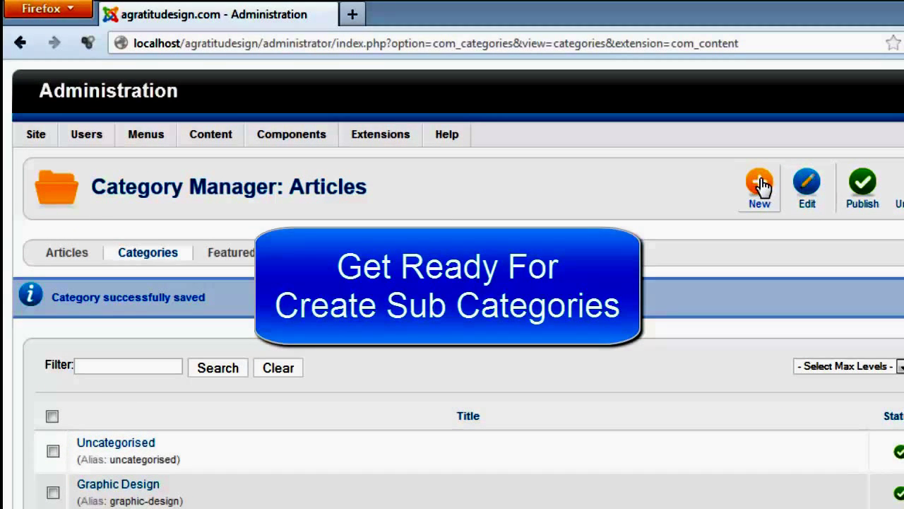
Start a new category titled 'Basic' with Graphic Design chosen as its parent
left_click(760, 183)
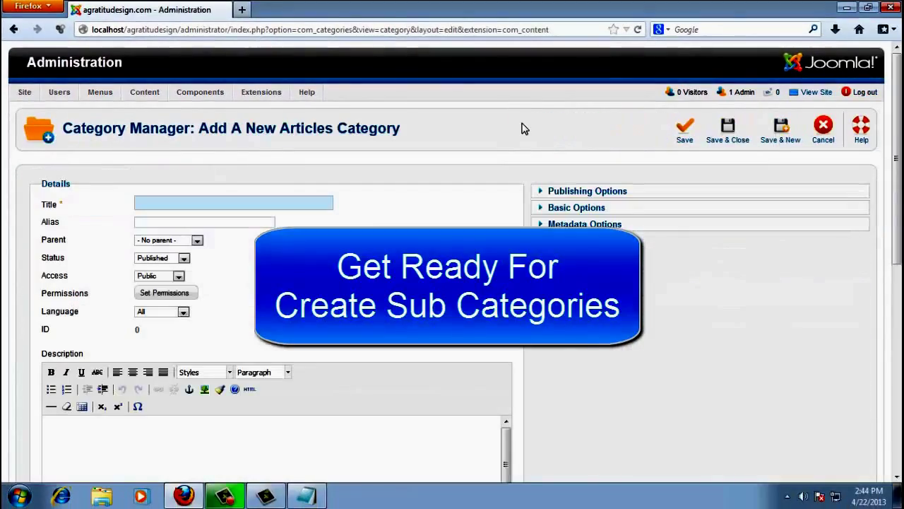
scroll(518, 138, "down", 2)
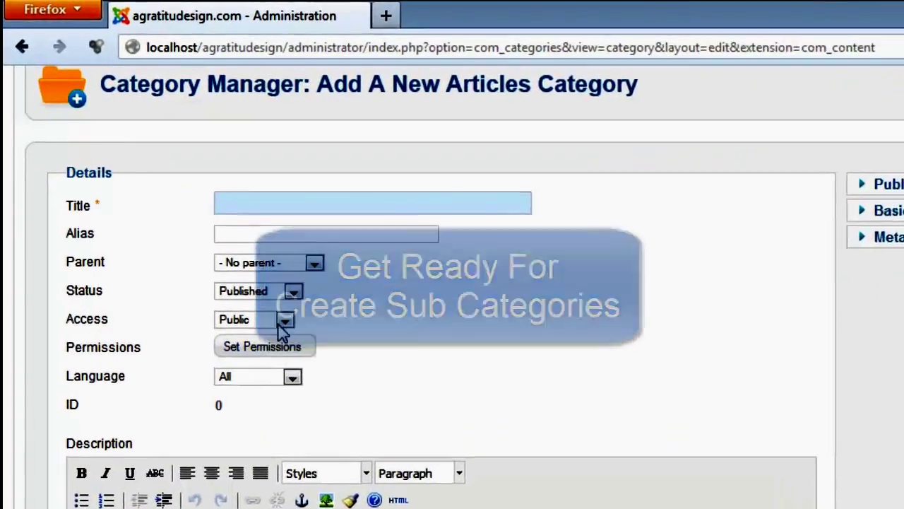
left_click(314, 263)
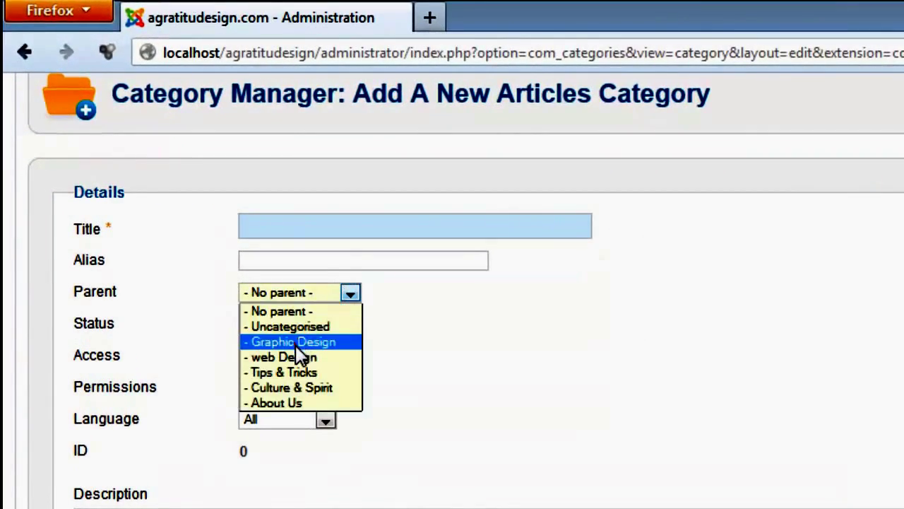
left_click(265, 309)
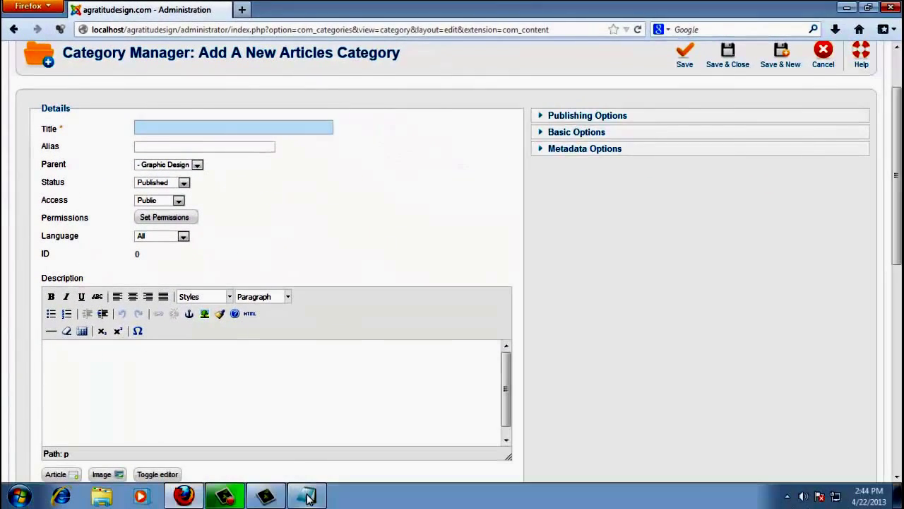
key("alt+Tab")
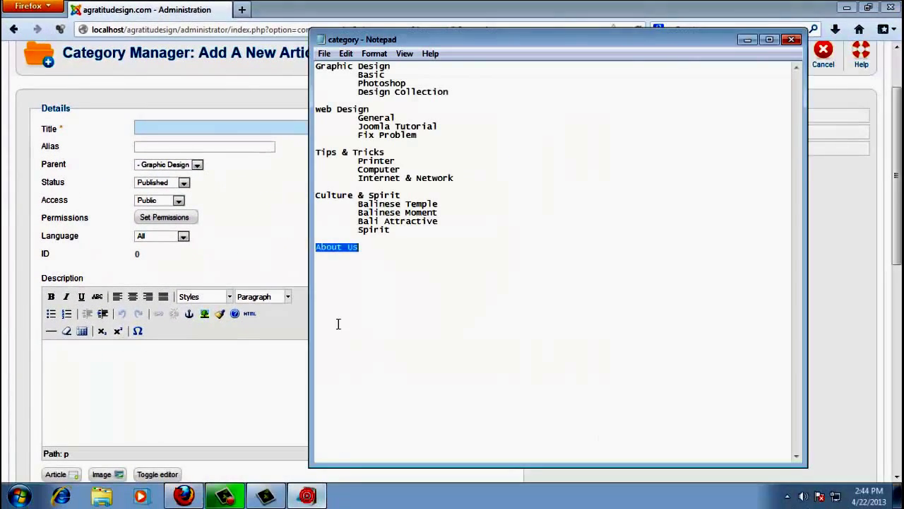
left_click_drag(358, 75, 361, 75)
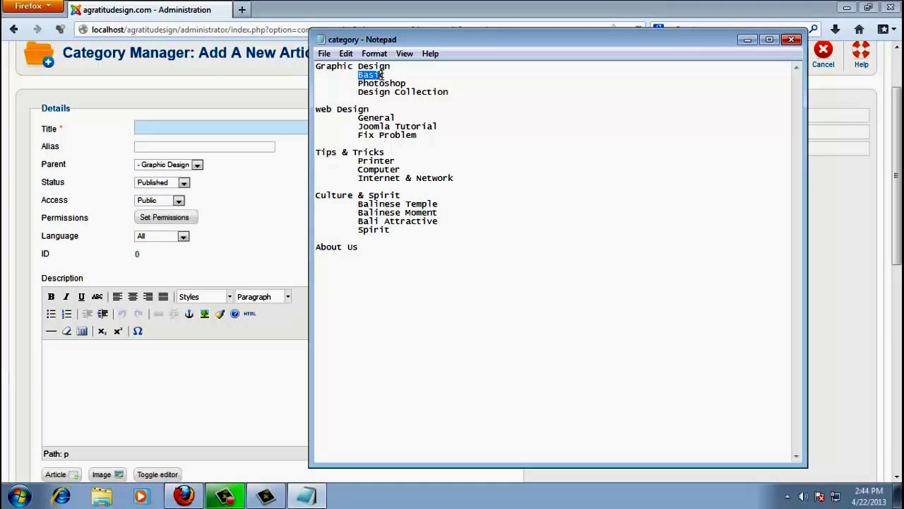
key("ctrl+c")
left_click(218, 127)
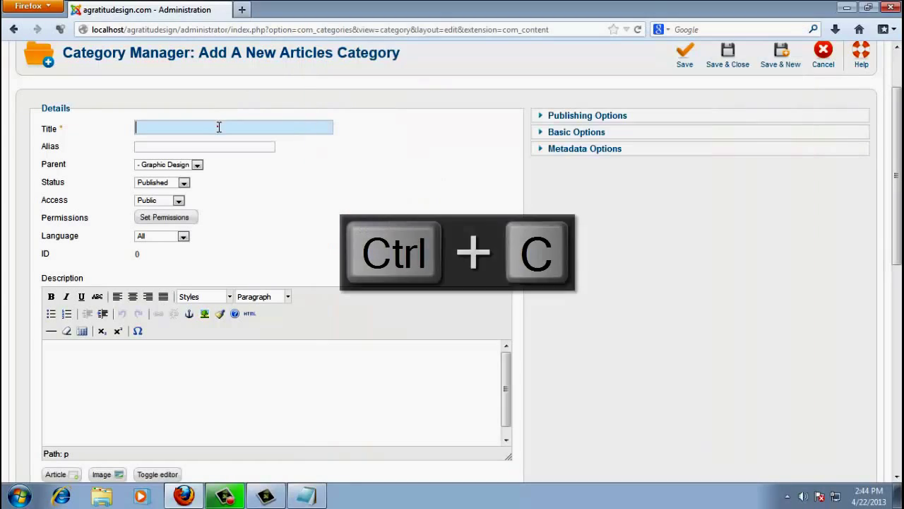
key("ctrl+v")
left_click(452, 186)
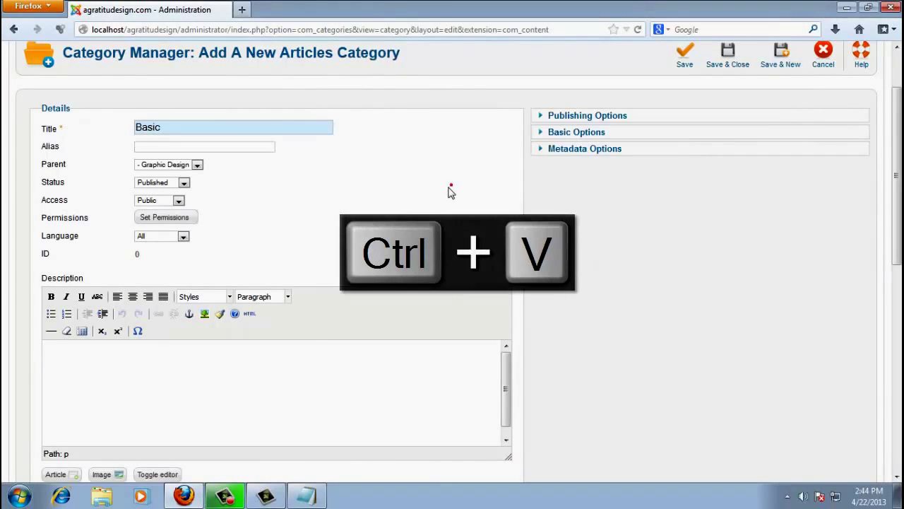
Save Basic, then create 'Photoshop' under Graphic Design with Save & New
left_click(781, 65)
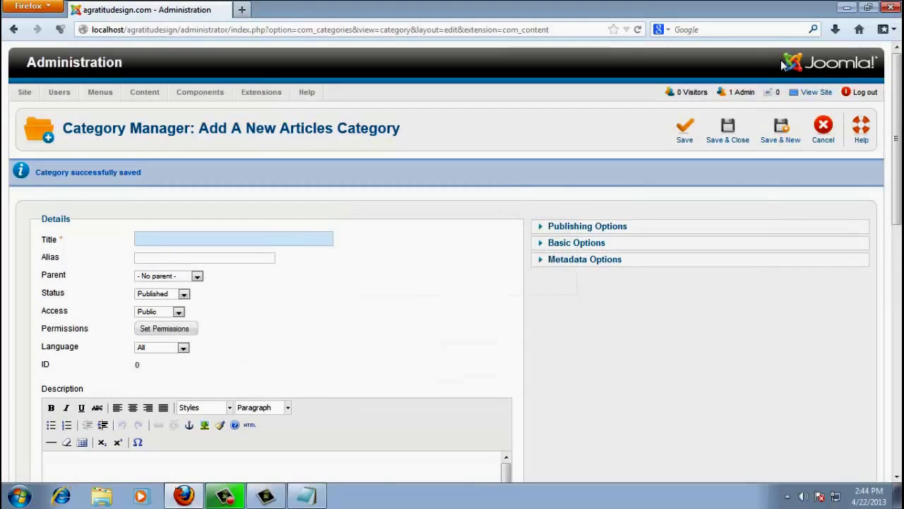
left_click(311, 487)
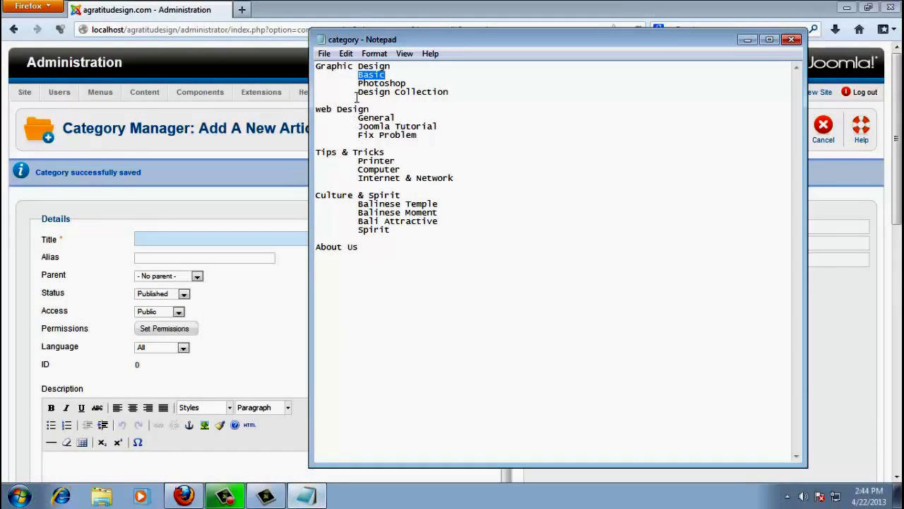
key("ctrl+c")
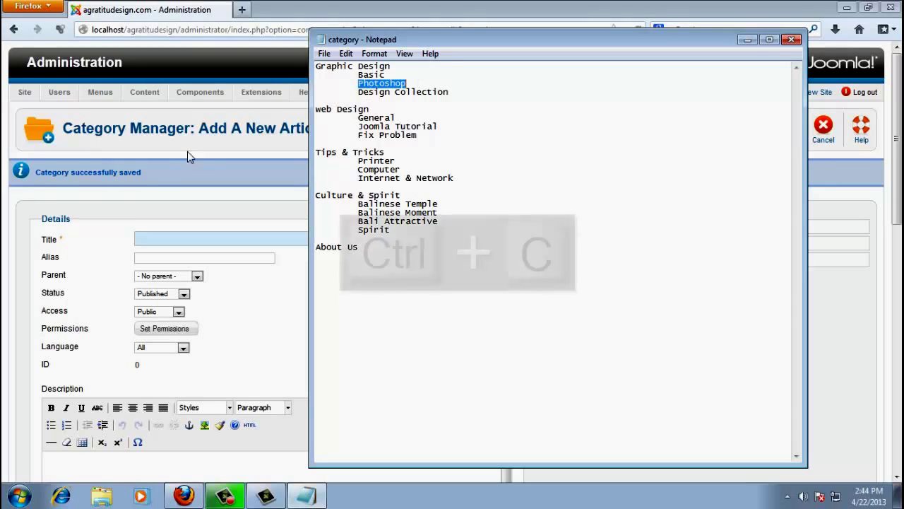
left_click(158, 237)
key("ctrl+v")
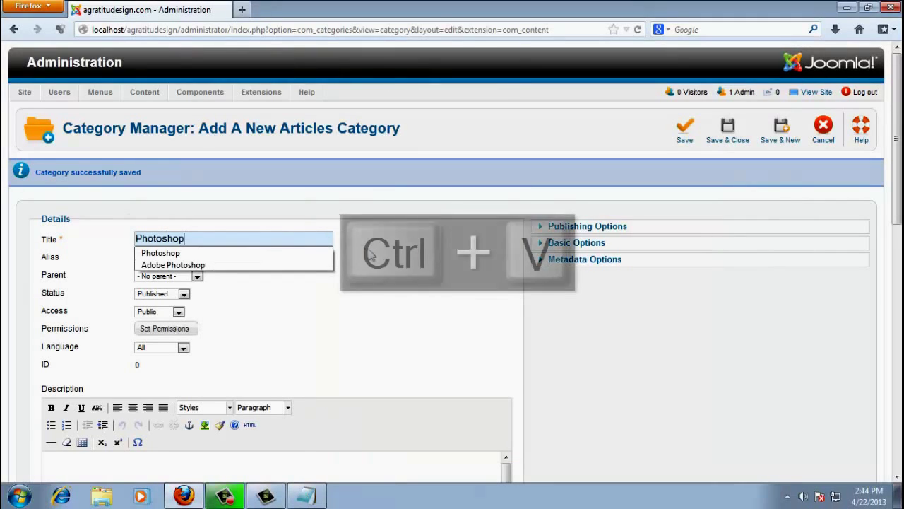
left_click(779, 134)
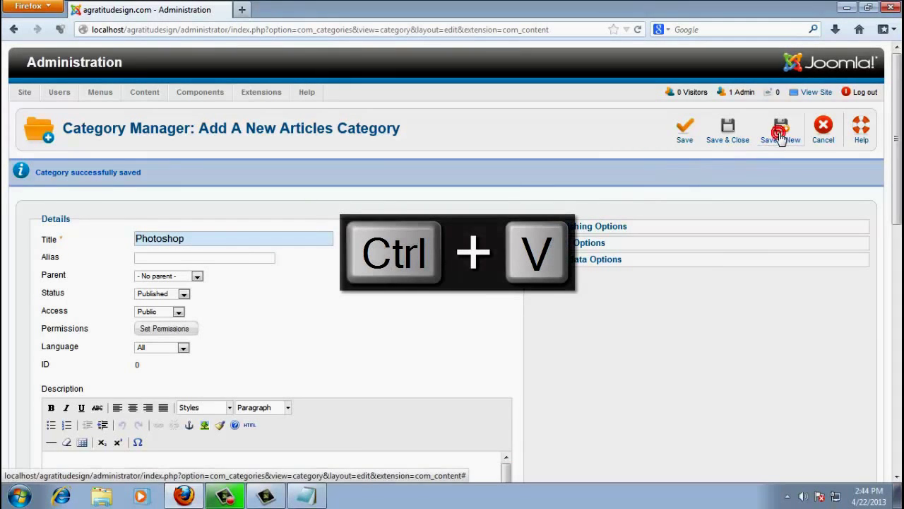
left_click(197, 276)
left_click(168, 304)
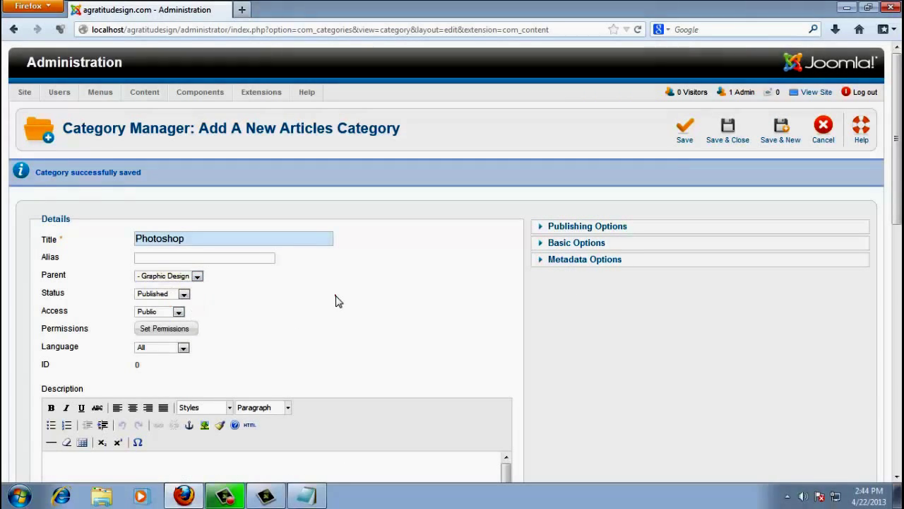
left_click(335, 294)
left_click(779, 136)
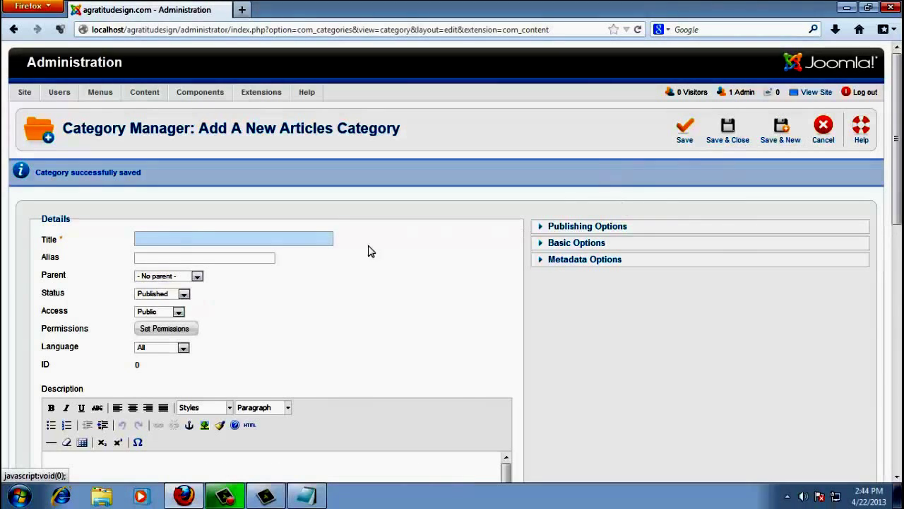
Title the next category 'Design Collection' with Graphic Design as parent
left_click(308, 495)
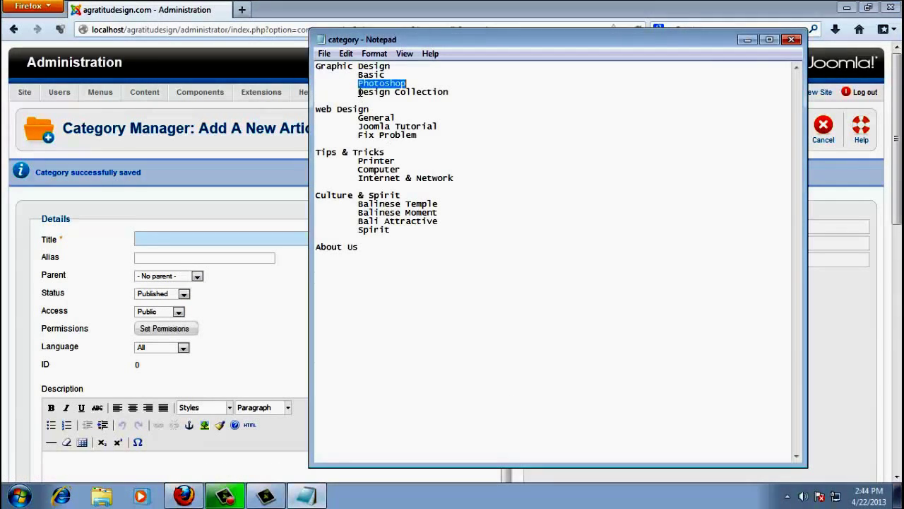
left_click_drag(359, 93, 447, 92)
key("ctrl+c")
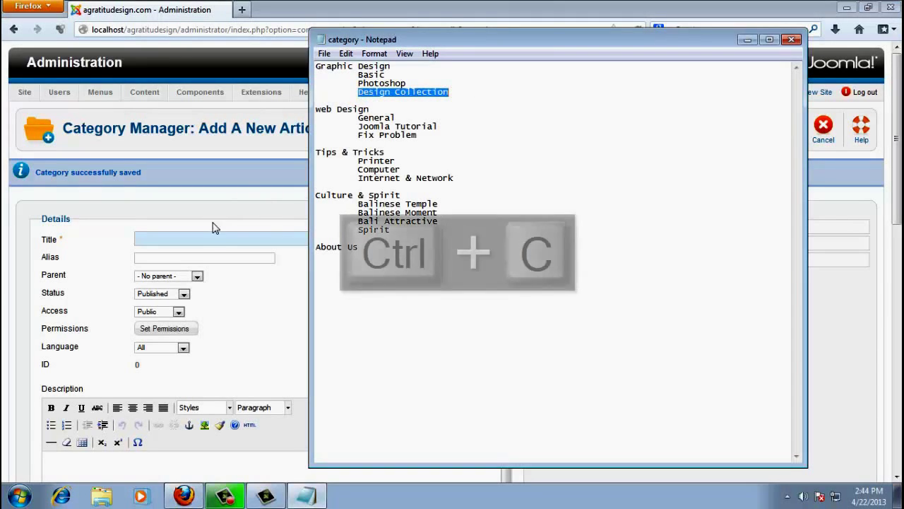
left_click(205, 248)
key("ctrl+v")
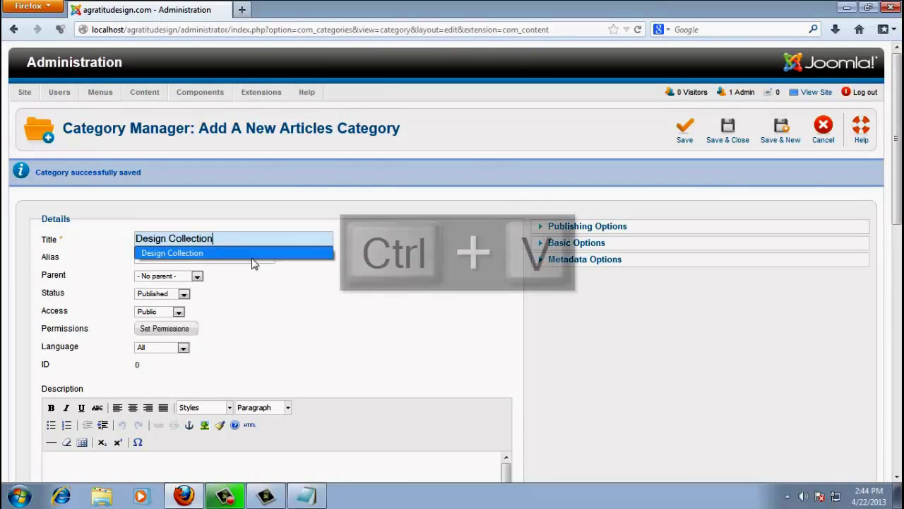
left_click(188, 280)
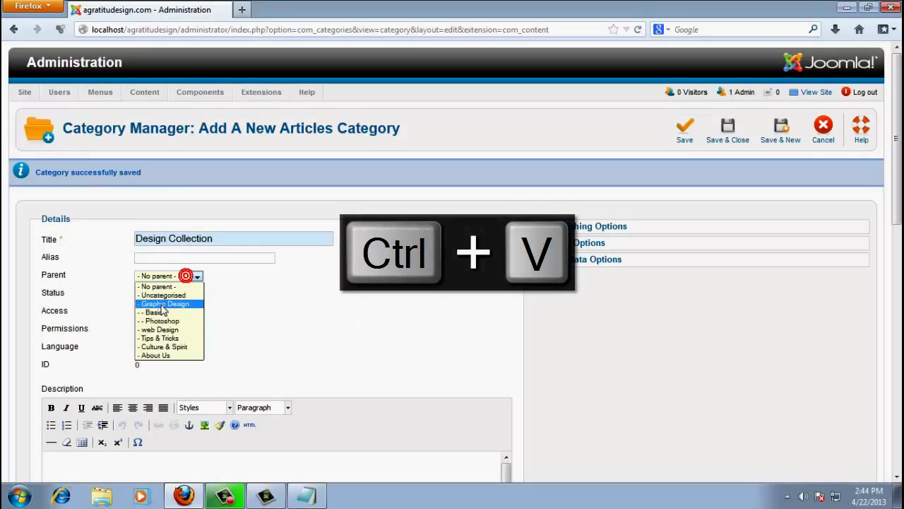
left_click(162, 304)
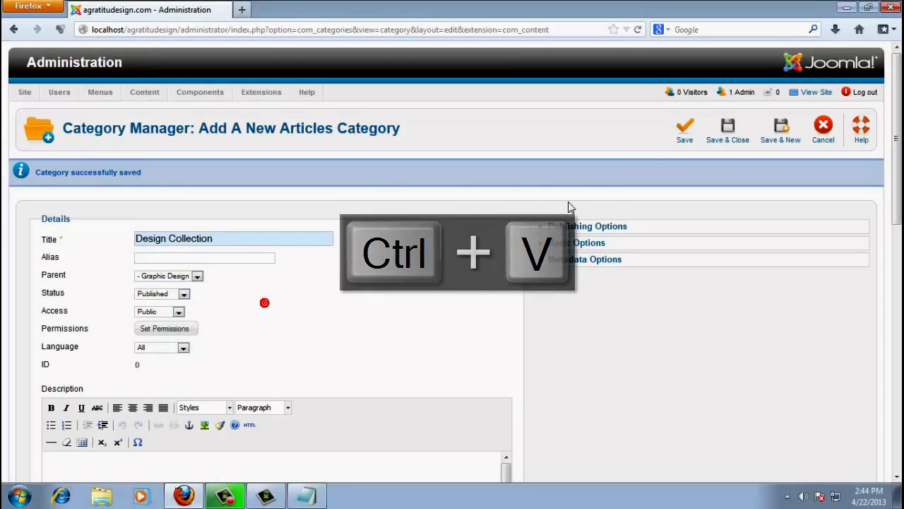
Save and close Design Collection, then start another blank category
left_click(746, 138)
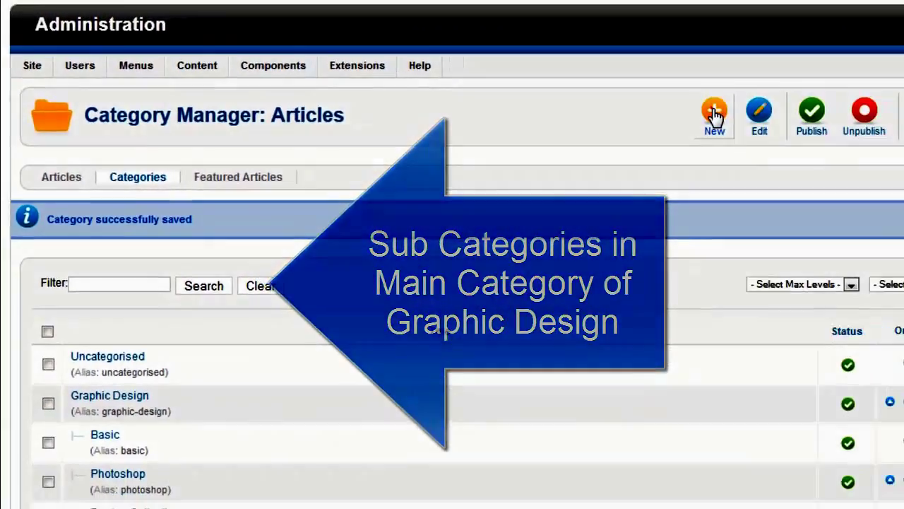
left_click(714, 113)
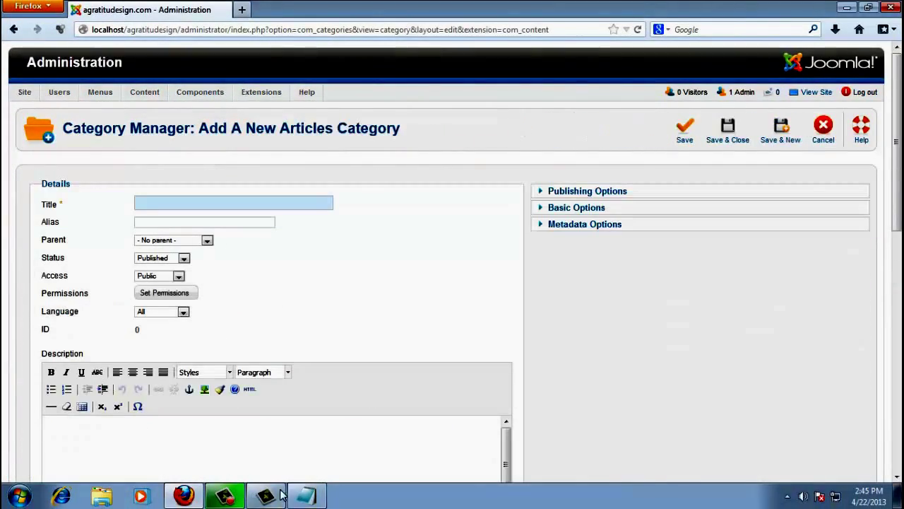
Create 'General' under web Design and save it with Save & New
left_click(306, 496)
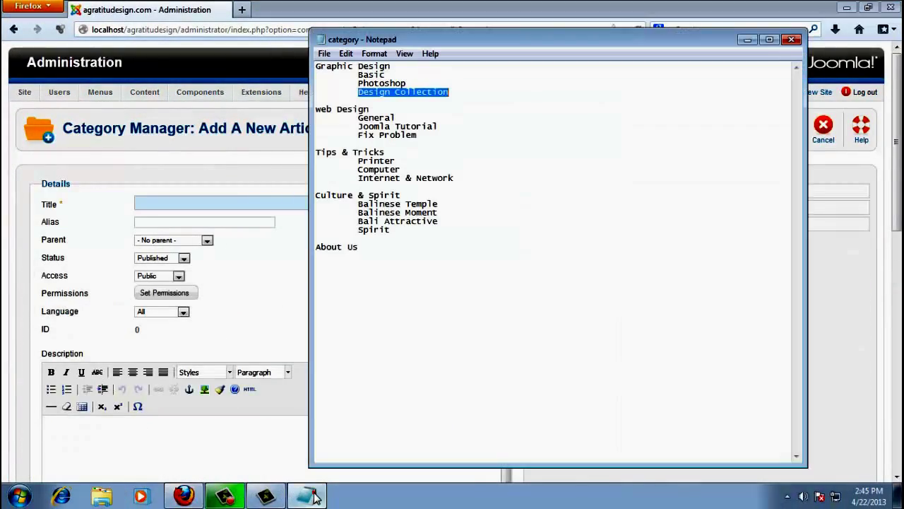
left_click_drag(358, 119, 398, 116)
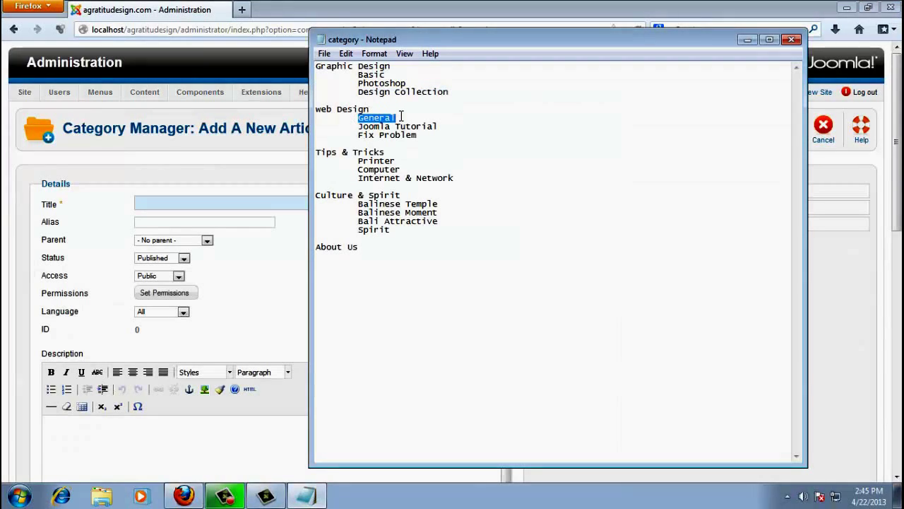
key("ctrl+c")
key("ctrl+v")
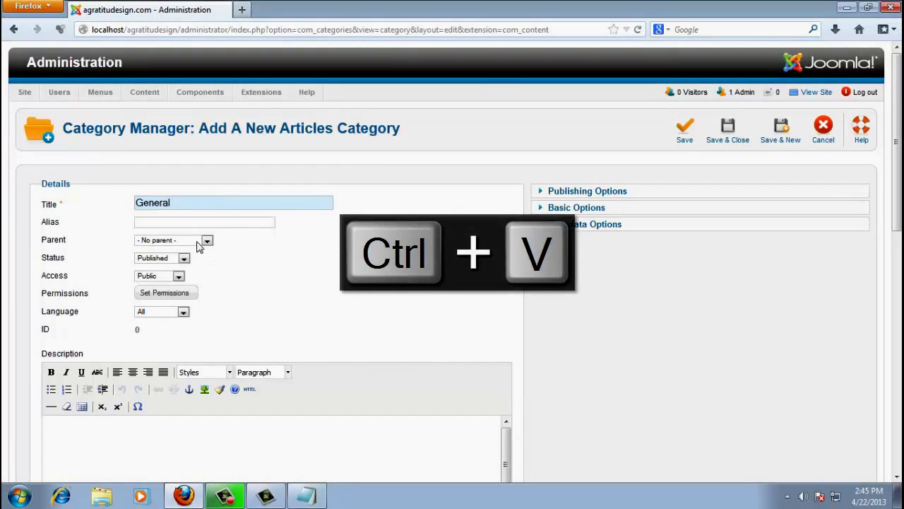
left_click(198, 242)
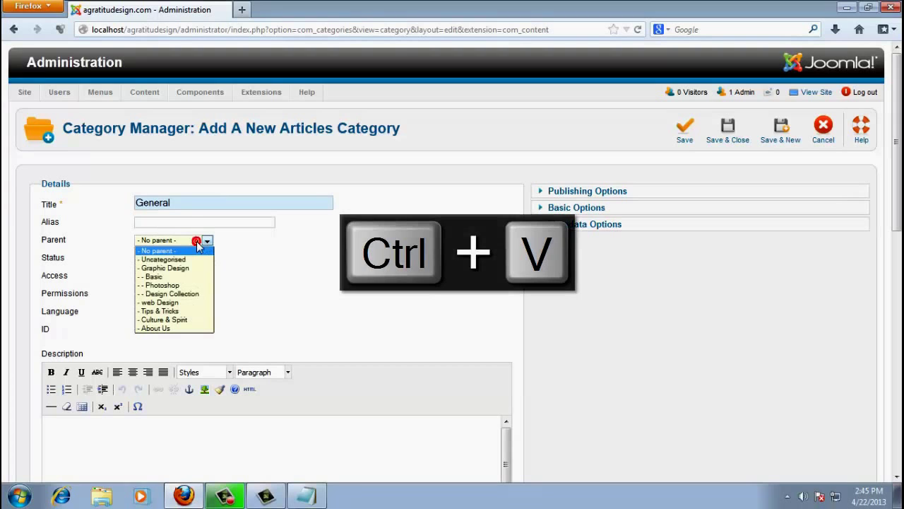
left_click(180, 301)
scroll(275, 282, "down", 1)
scroll(275, 282, "down", 1)
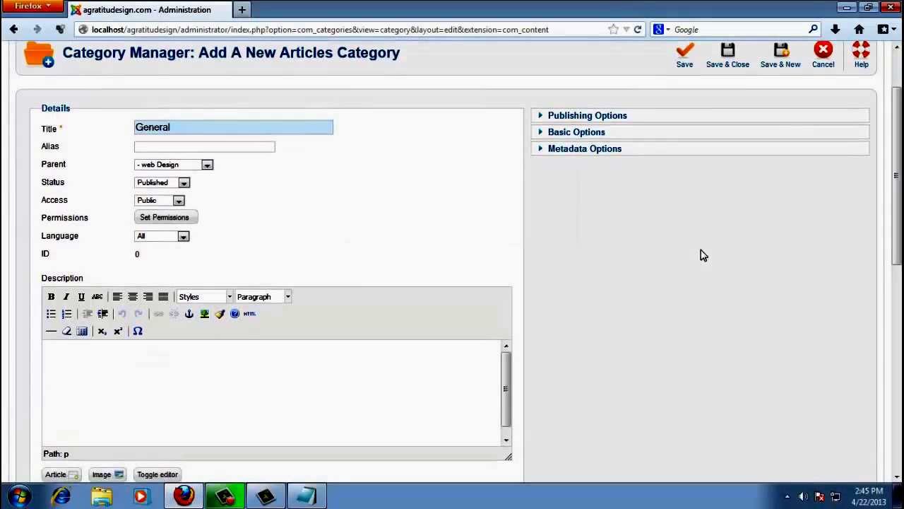
scroll(692, 156, "up", 2)
left_click(781, 140)
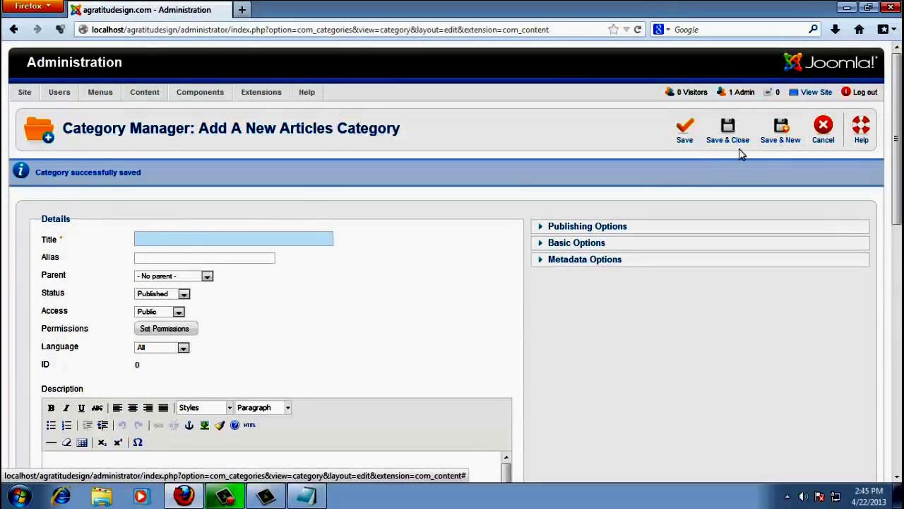
Title the next category 'Joomla Tutorial' with web Design as parent
left_click(308, 497)
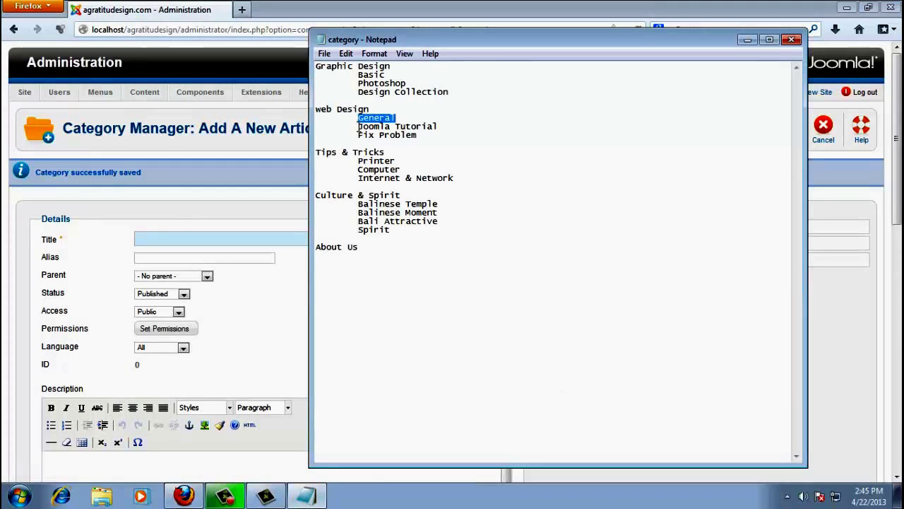
left_click_drag(358, 126, 410, 126)
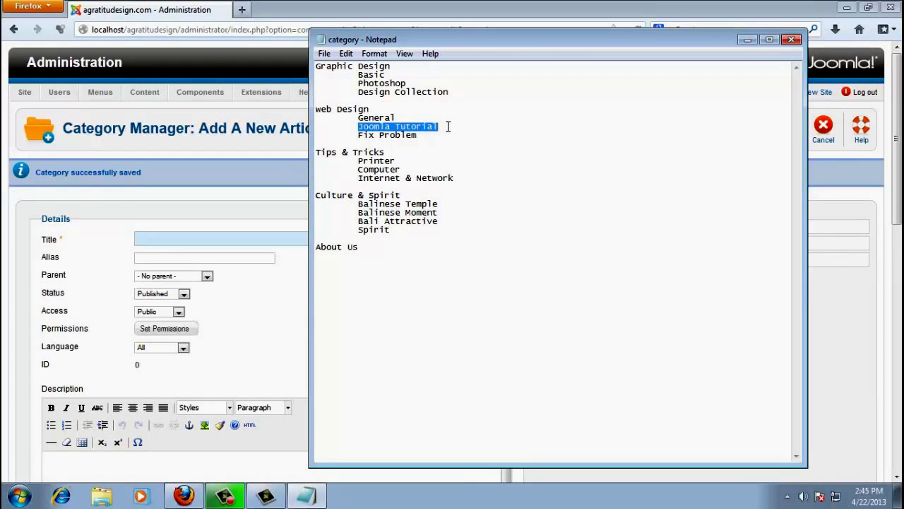
key("ctrl+c")
left_click(206, 241)
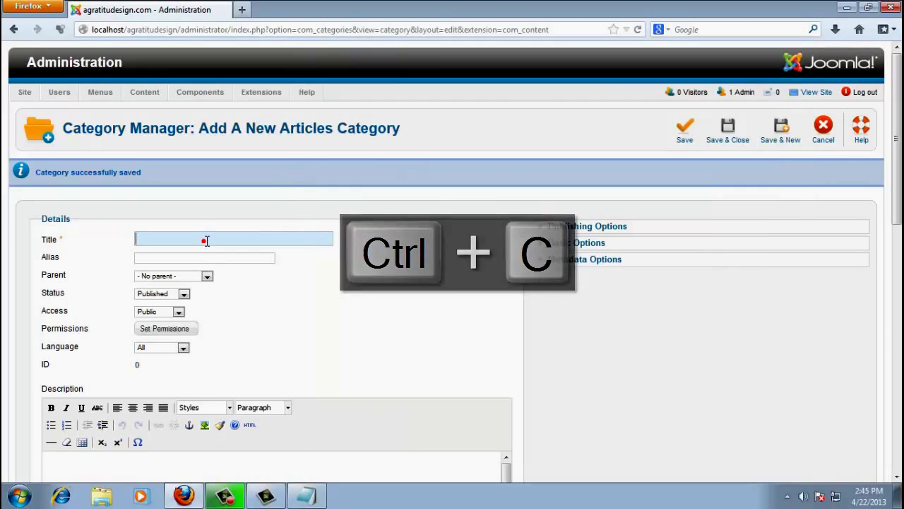
key("ctrl+v")
scroll(240, 294, "down", 3)
scroll(204, 238, "down", 2)
left_click(195, 126)
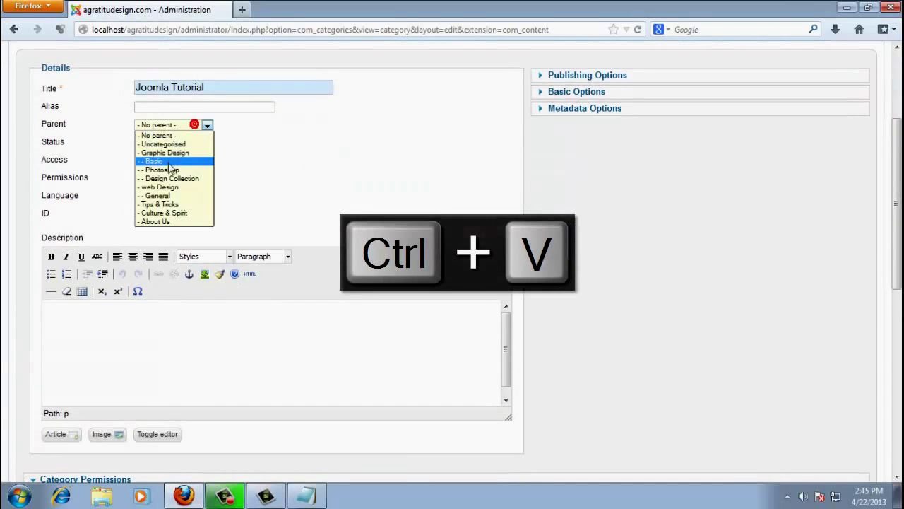
left_click(167, 186)
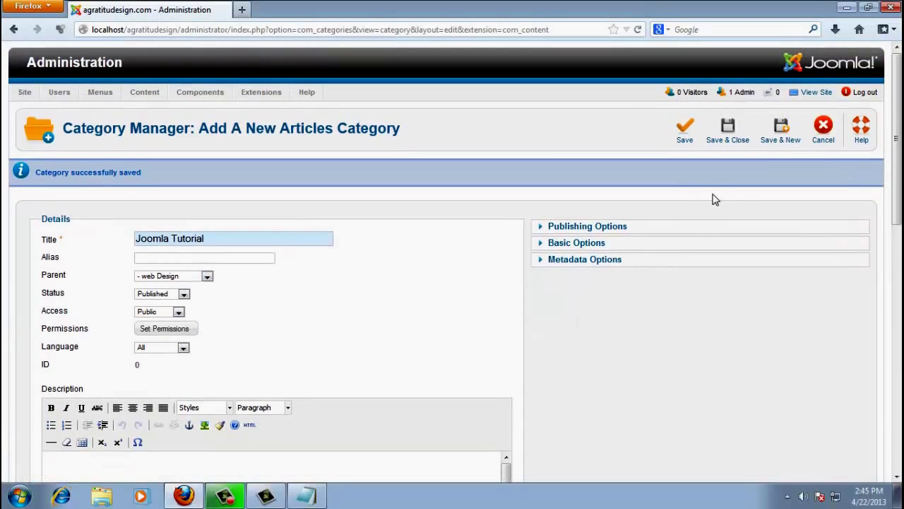
Save Joomla Tutorial and enter 'Fix Problem' as the next category's title
left_click(783, 142)
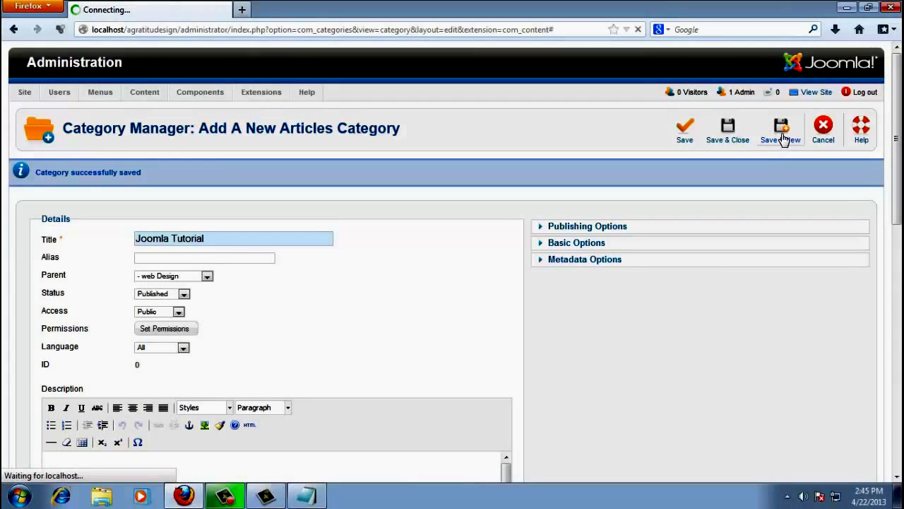
scroll(303, 255, "down", 2)
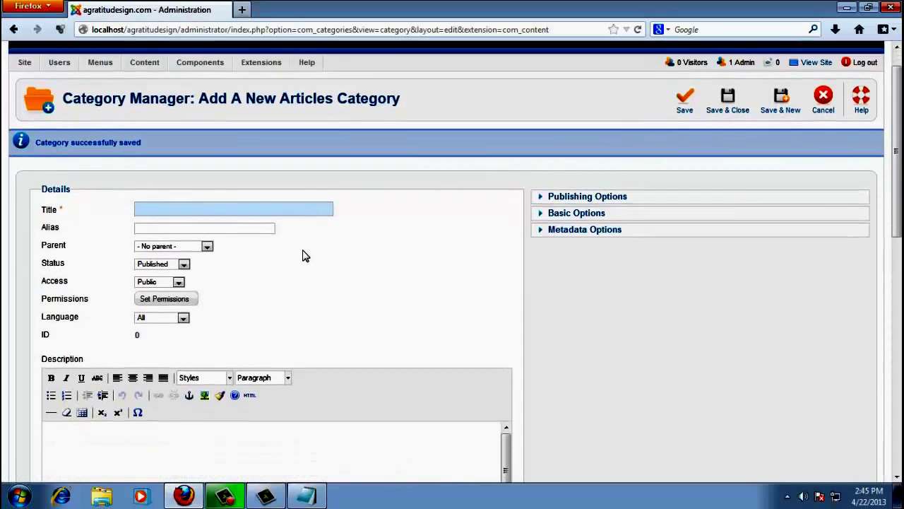
left_click(308, 497)
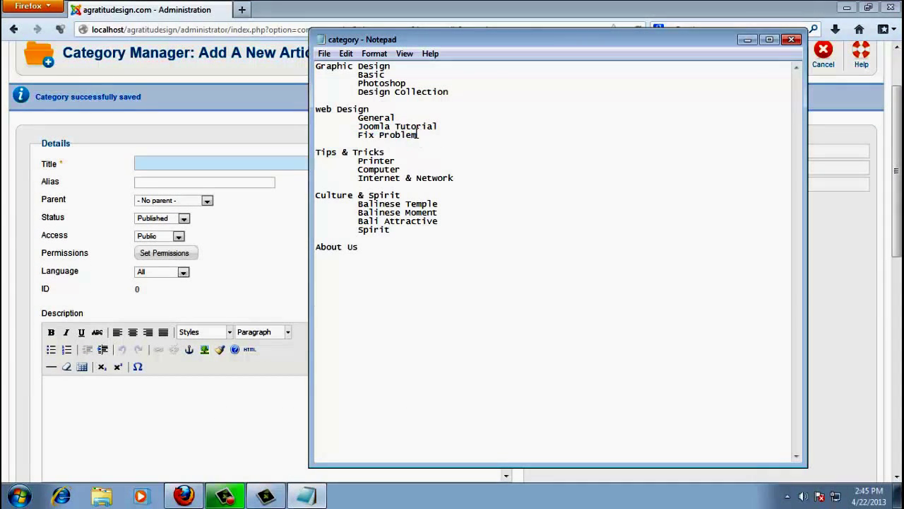
key("ctrl+c")
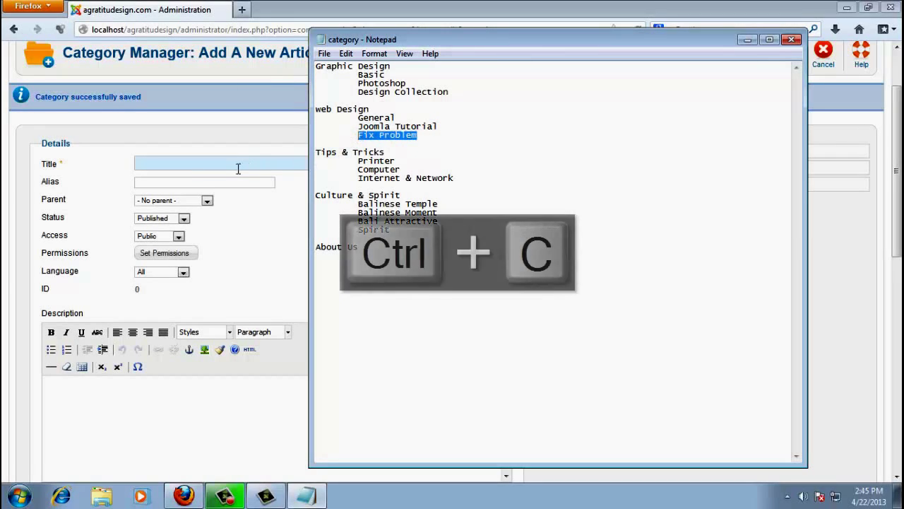
left_click(236, 168)
key("ctrl+v")
left_click(307, 262)
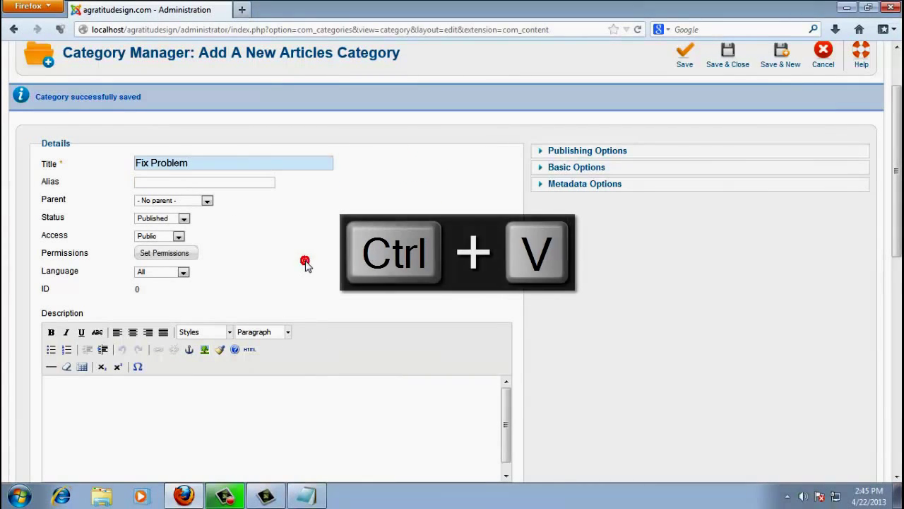
Set Fix Problem's parent to web Design and save it, opening another blank category form
left_click(173, 201)
left_click(166, 262)
scroll(642, 276, "up", 2)
left_click(781, 136)
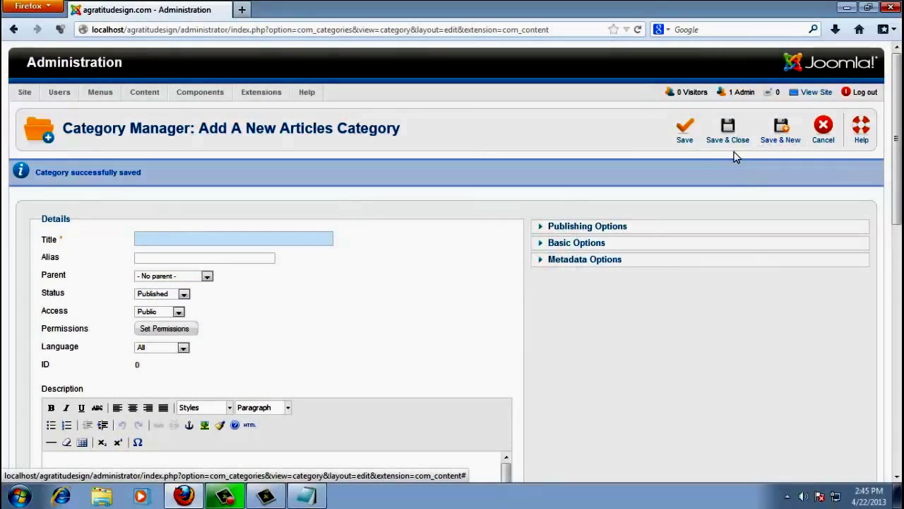
scroll(495, 182, "down", 2)
scroll(190, 246, "up", 2)
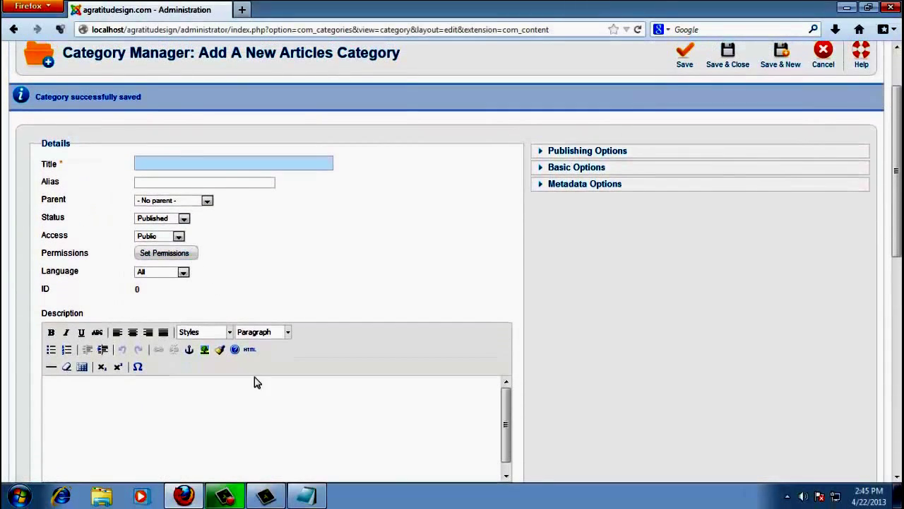
left_click(307, 496)
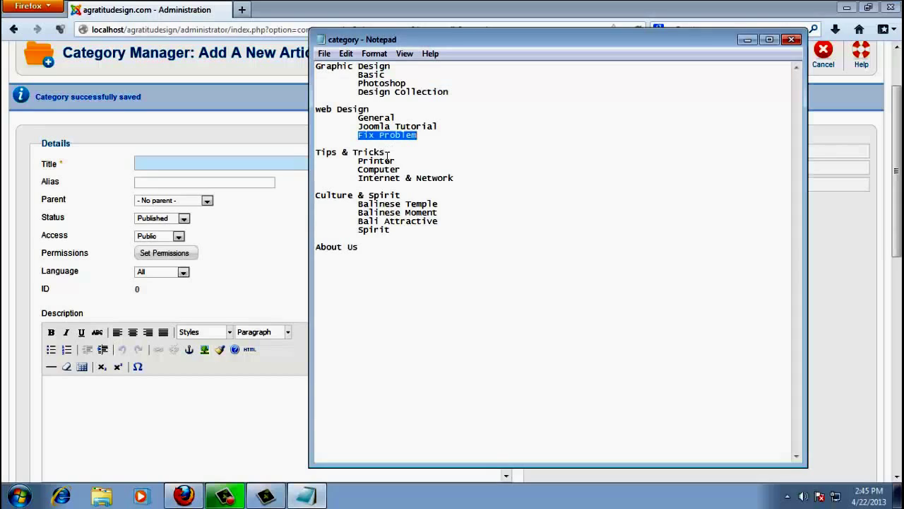
Title the new category 'Printer' and set its parent to Tips & Tricks
left_click_drag(370, 161, 395, 160)
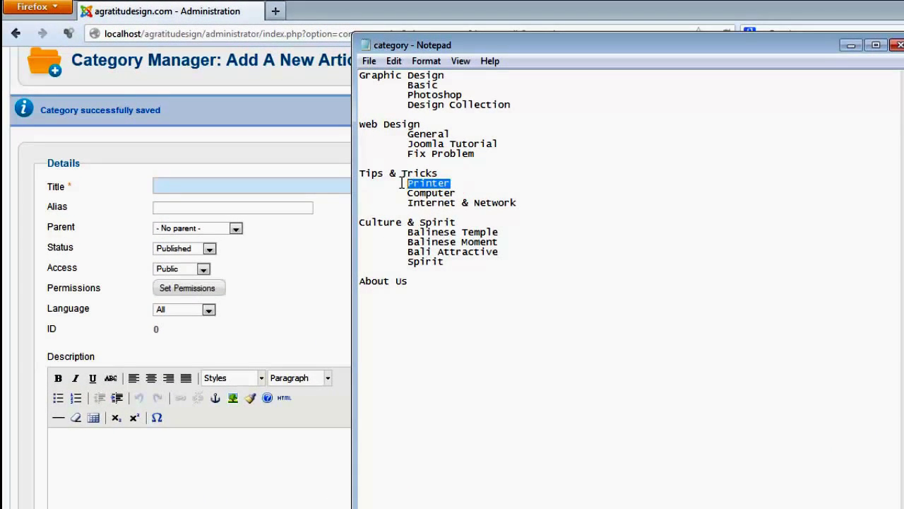
key("ctrl+c")
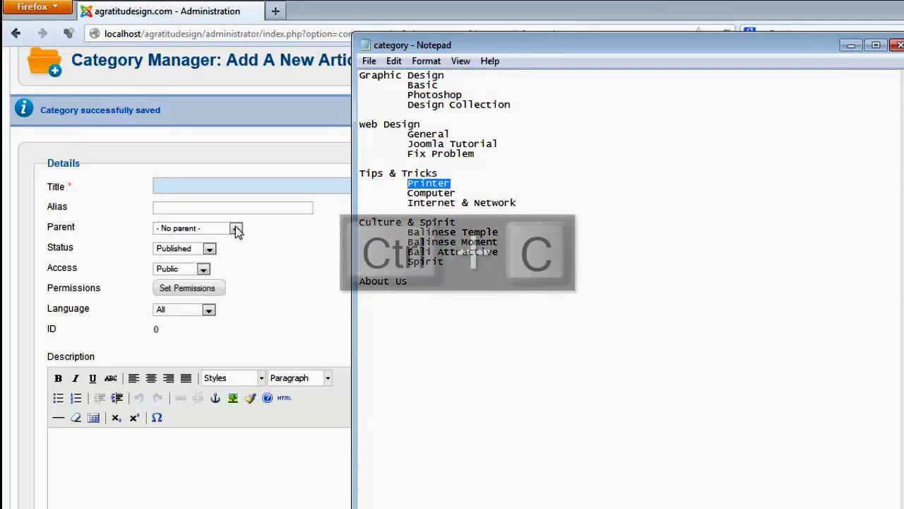
left_click(236, 228)
left_click(182, 338)
left_click(260, 186)
key("ctrl+v")
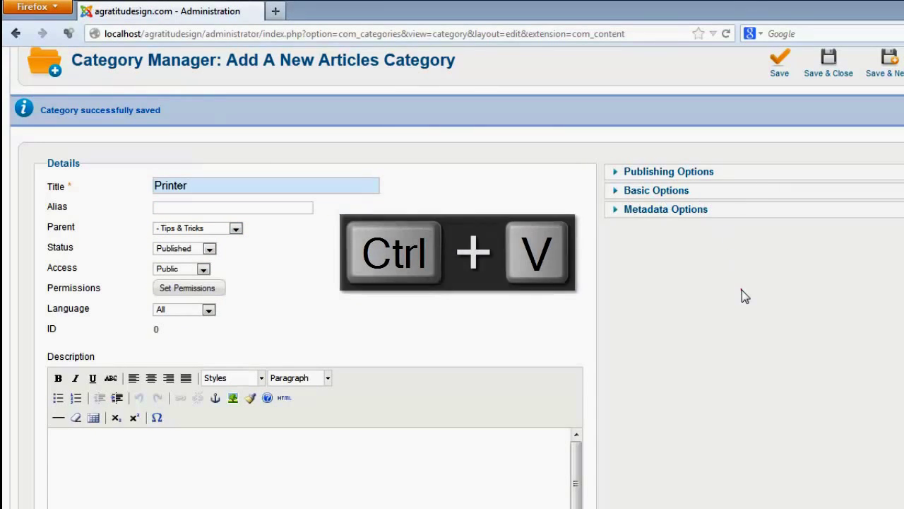
left_click(741, 289)
scroll(868, 214, "up", 2)
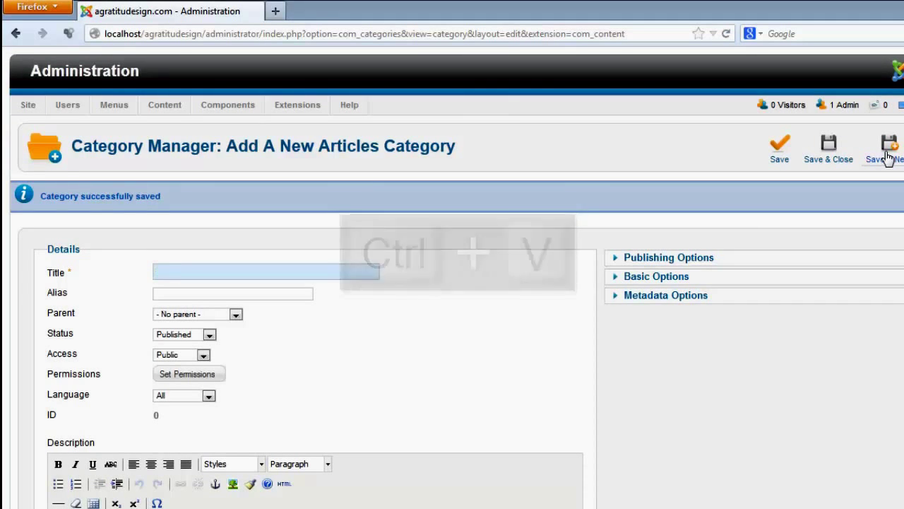
Create the category 'Computer' under Tips & Tricks and save it, opening a new form
key("alt+Tab")
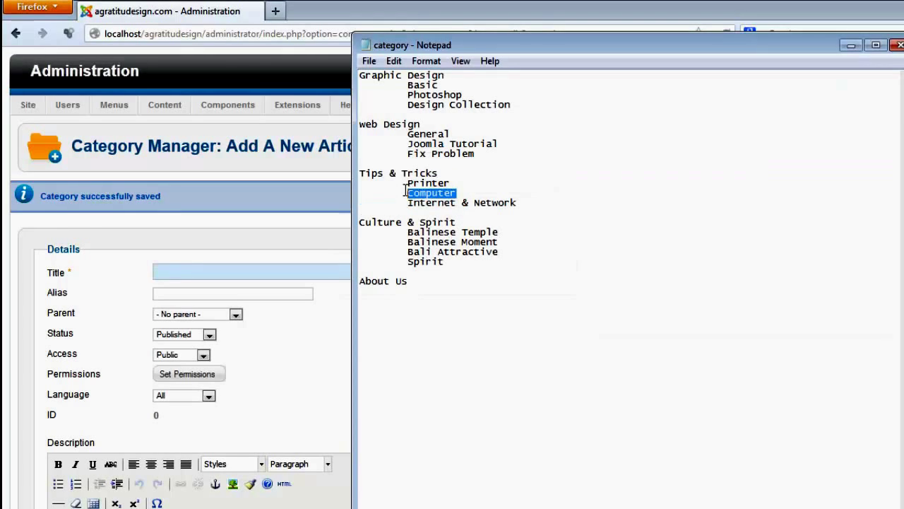
key("ctrl+c")
left_click(252, 272)
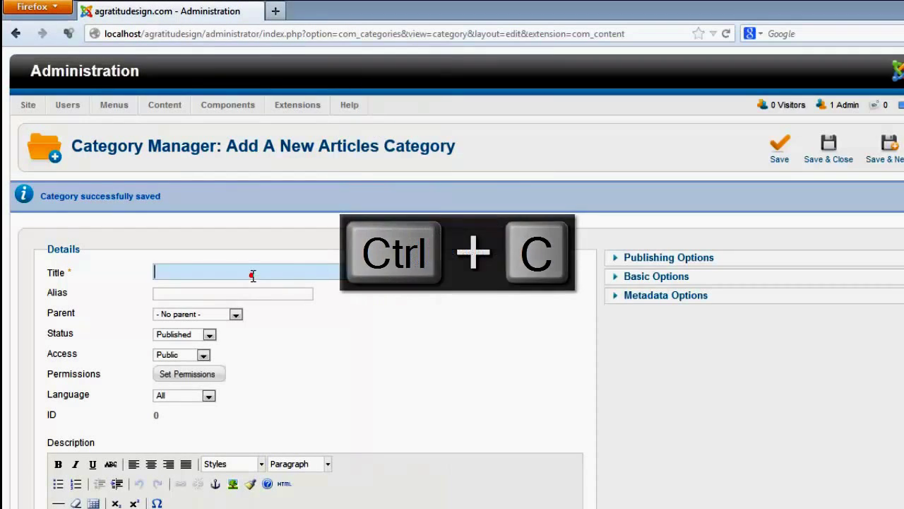
key("ctrl+v")
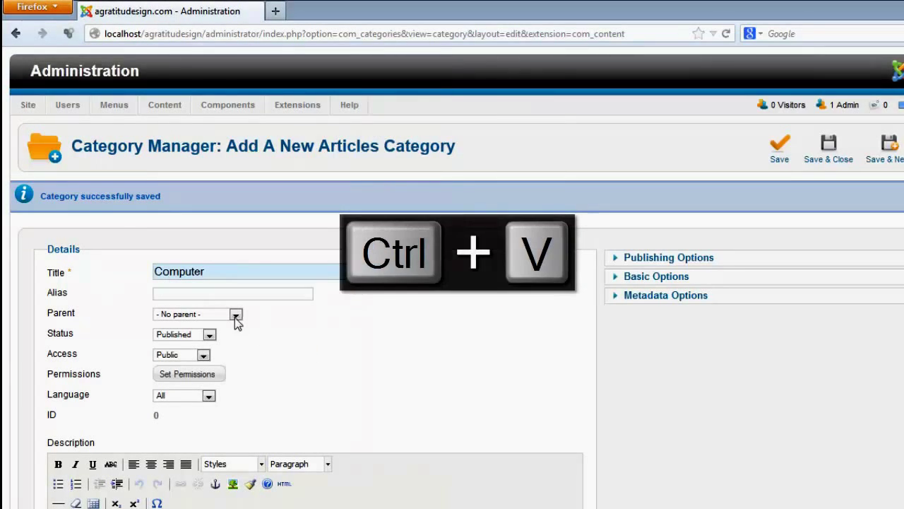
left_click(235, 315)
left_click(198, 425)
left_click(888, 152)
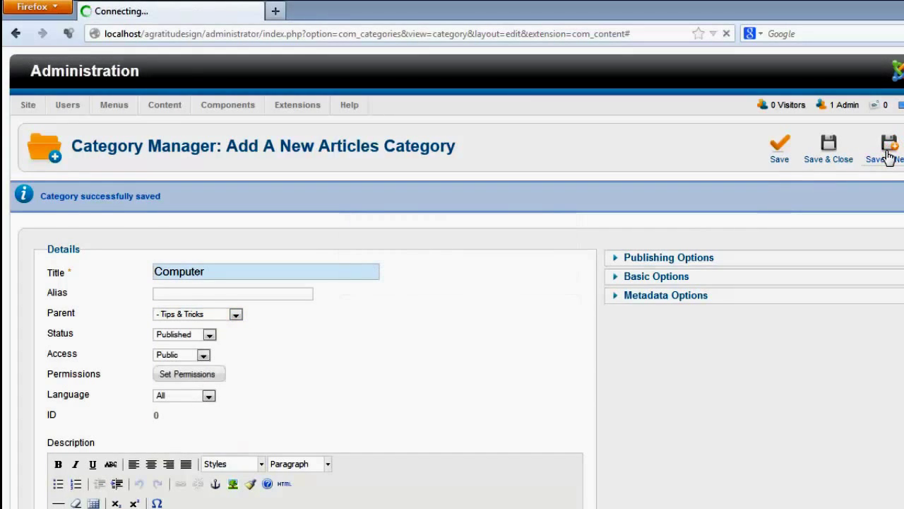
Enter 'Internet & Network' as the title with Tips & Tricks as its parent
key("alt+Tab")
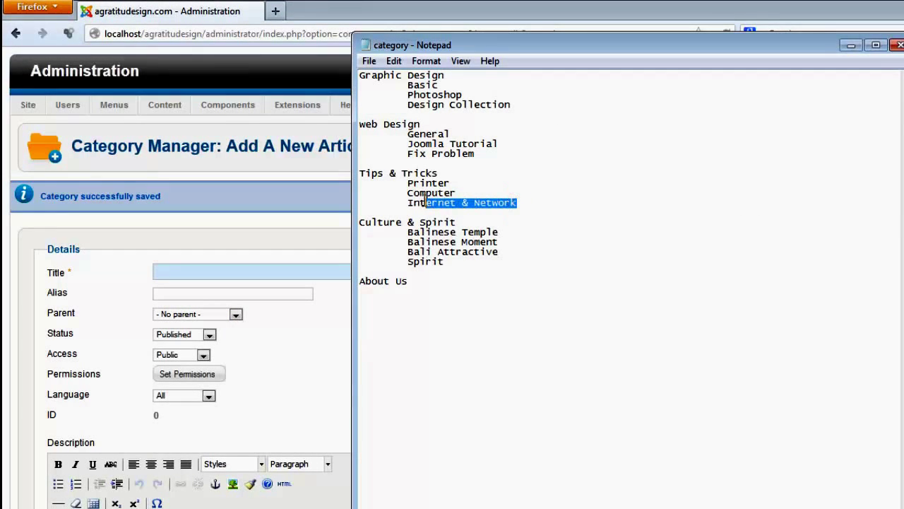
key("ctrl+c")
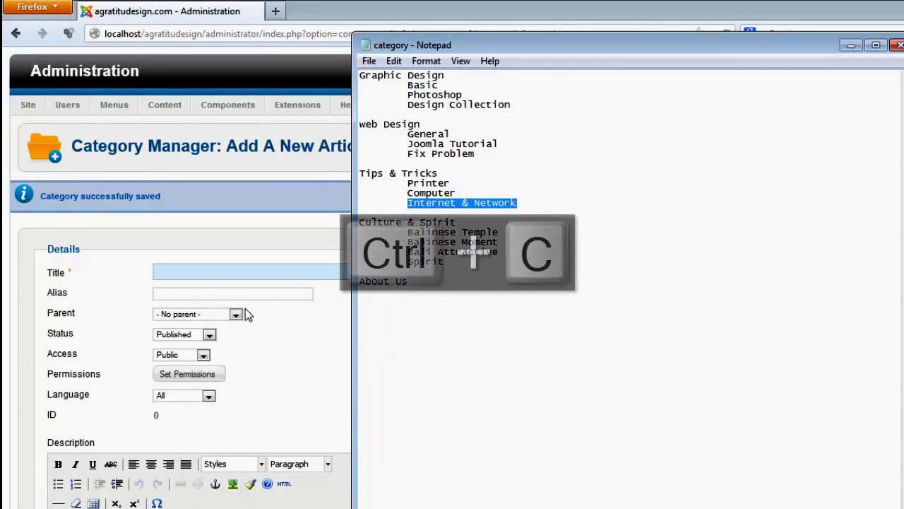
left_click(222, 277)
key("ctrl+v")
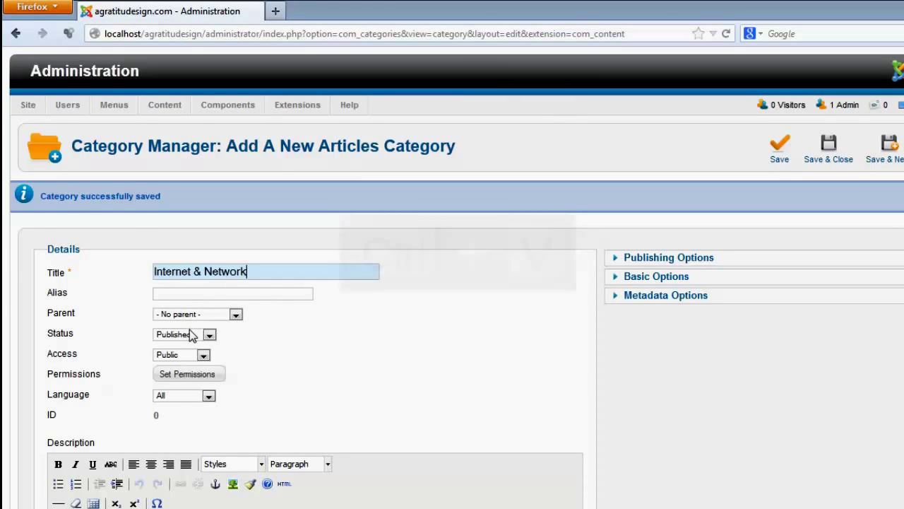
left_click(235, 313)
left_click(180, 425)
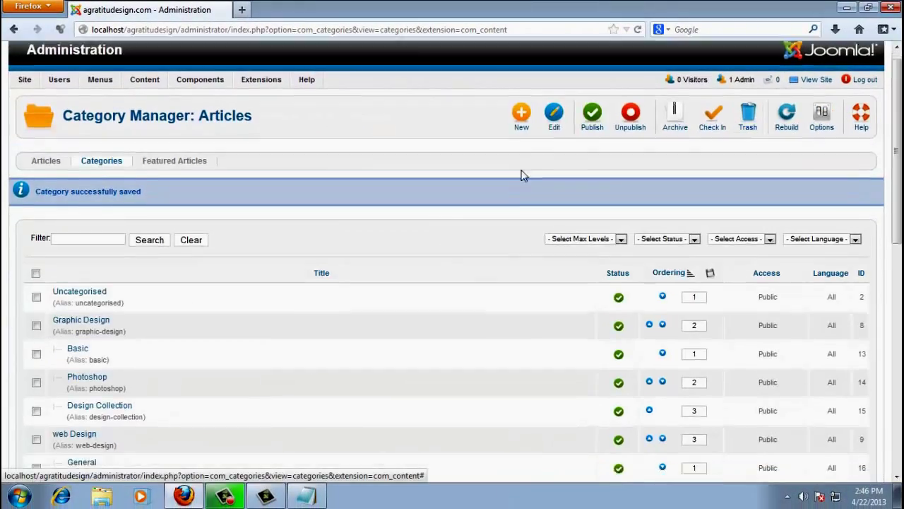
Review the nested category tree in the list, then start another new category
scroll(178, 219, "down", 4)
scroll(178, 220, "down", 2)
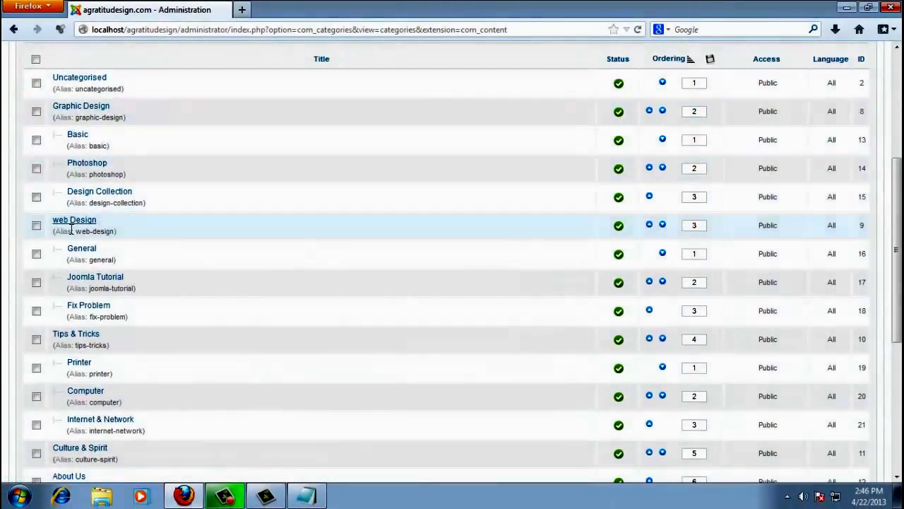
scroll(73, 221, "down", 3)
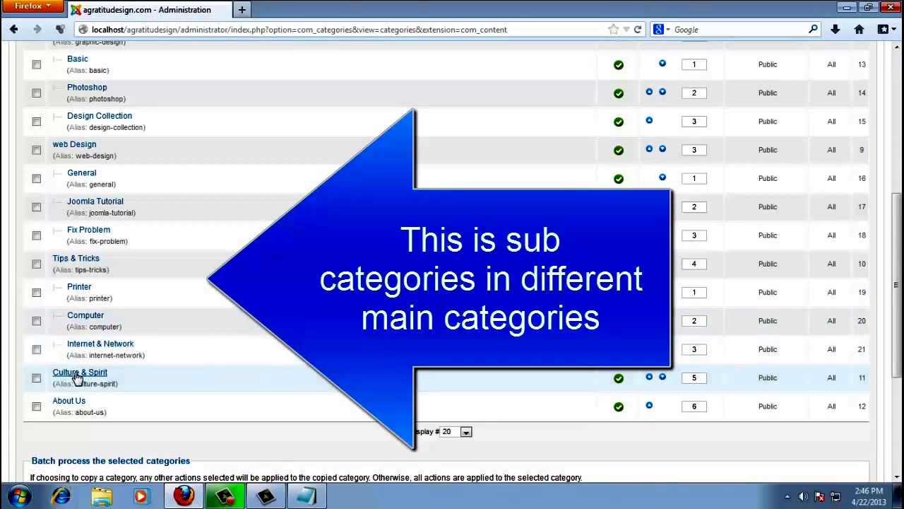
scroll(91, 293, "up", 3)
scroll(91, 453, "down", 3)
scroll(106, 441, "up", 8)
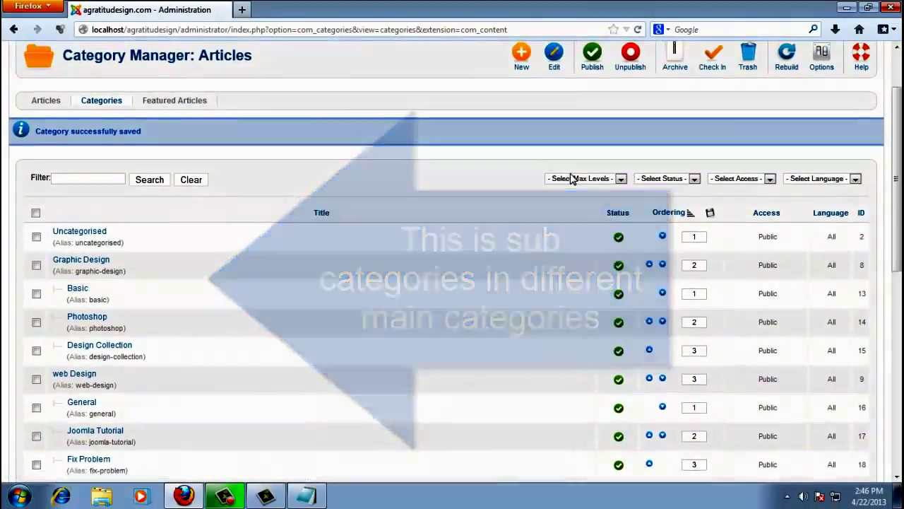
scroll(558, 156, "up", 3)
left_click(519, 125)
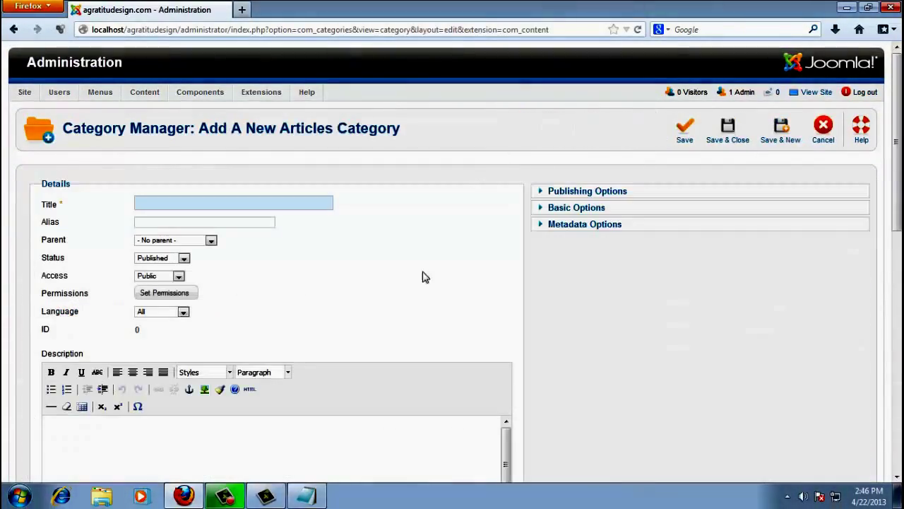
Create the category 'Balinese Temple' under Culture & Spirit and open a new form
left_click(308, 498)
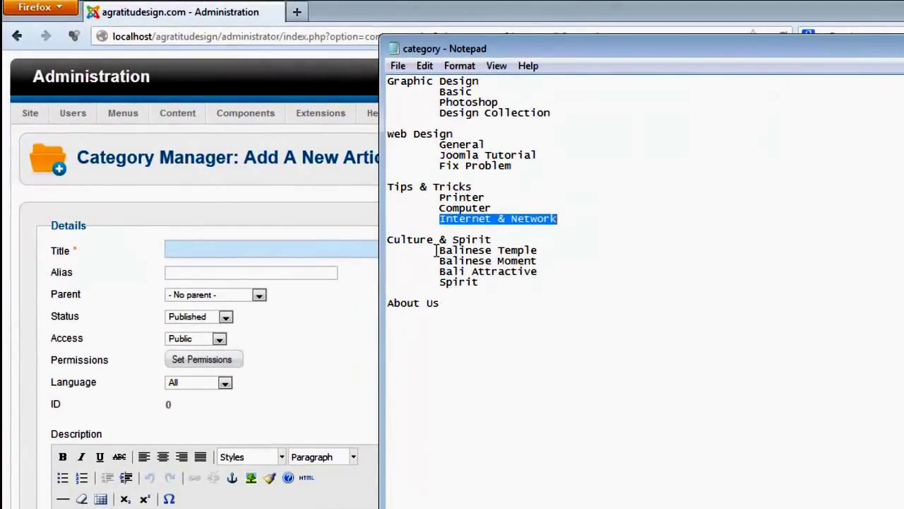
key("ctrl+c")
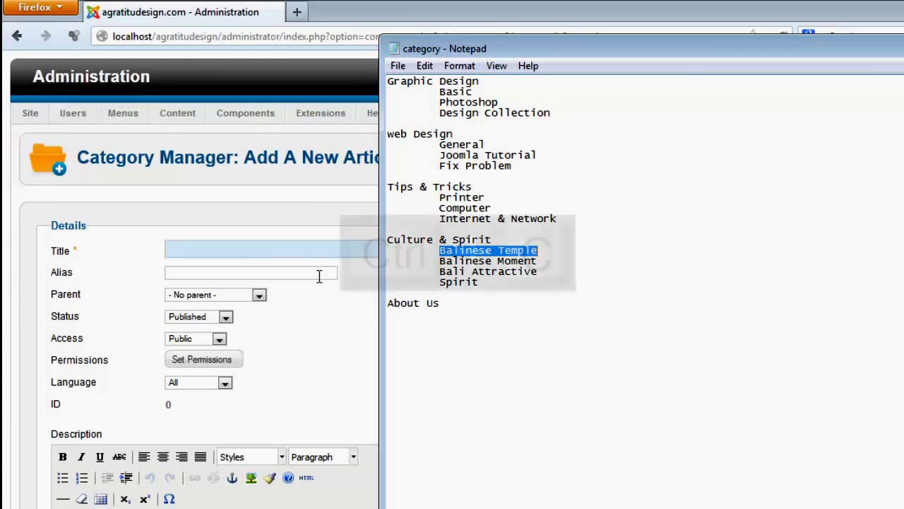
left_click(271, 245)
key("ctrl+v")
left_click(258, 295)
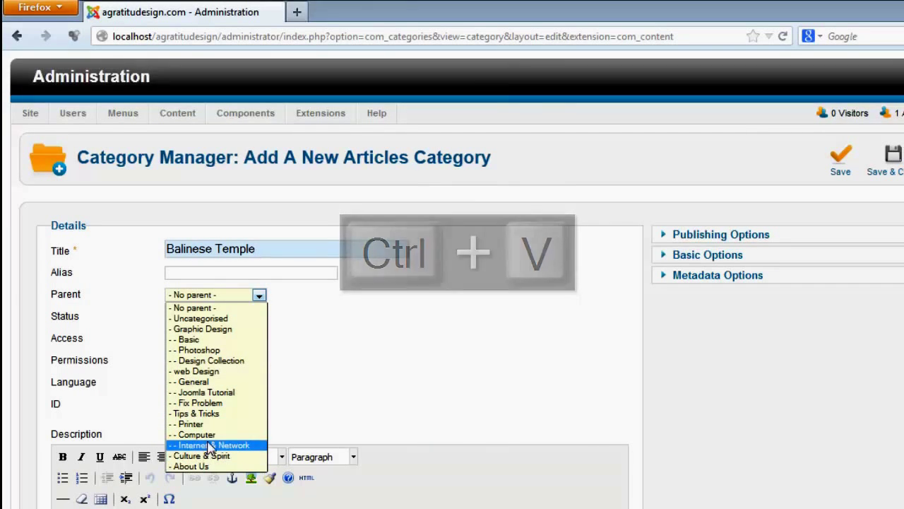
key("Escape")
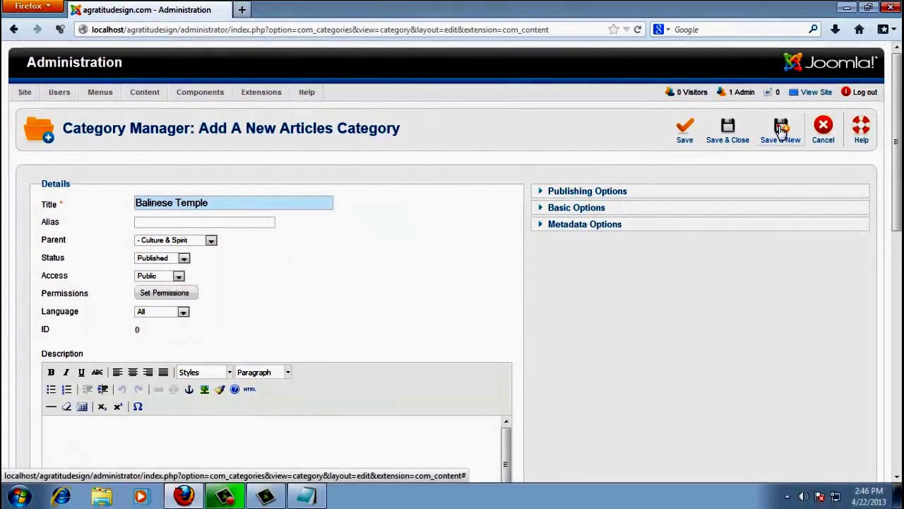
left_click(781, 130)
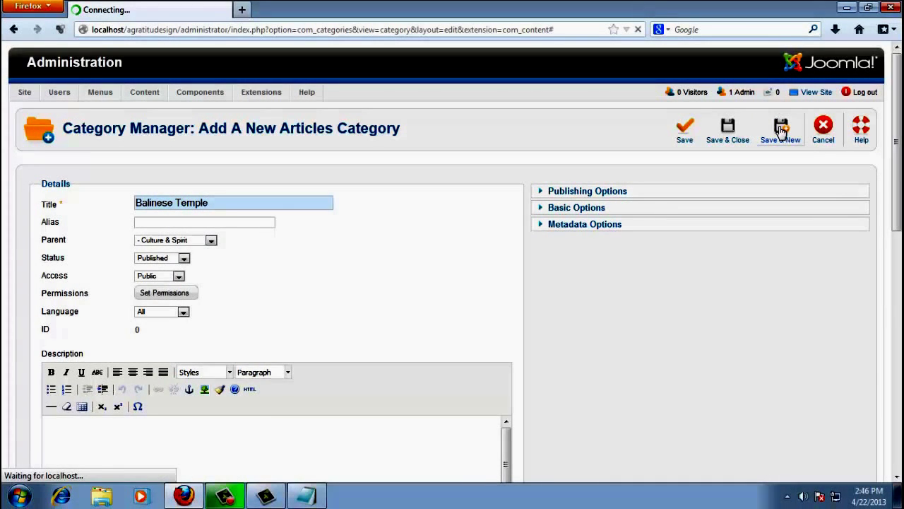
Create 'Balinese Moment' with Culture & Spirit as parent and save it
left_click(306, 496)
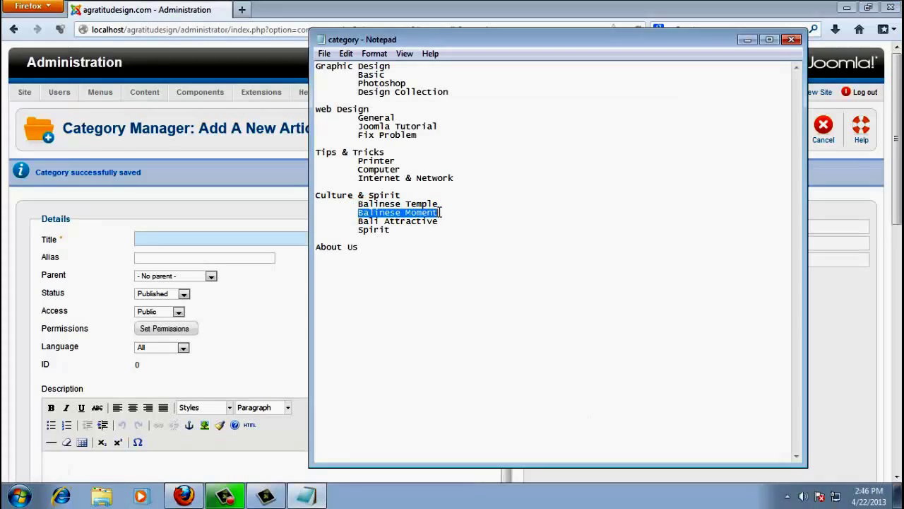
key("ctrl+c")
left_click(198, 238)
key("ctrl+v")
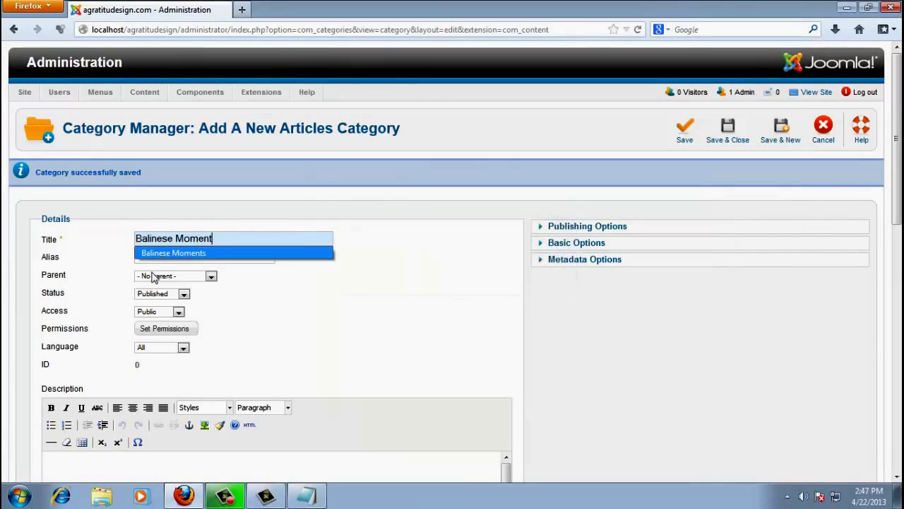
left_click(198, 276)
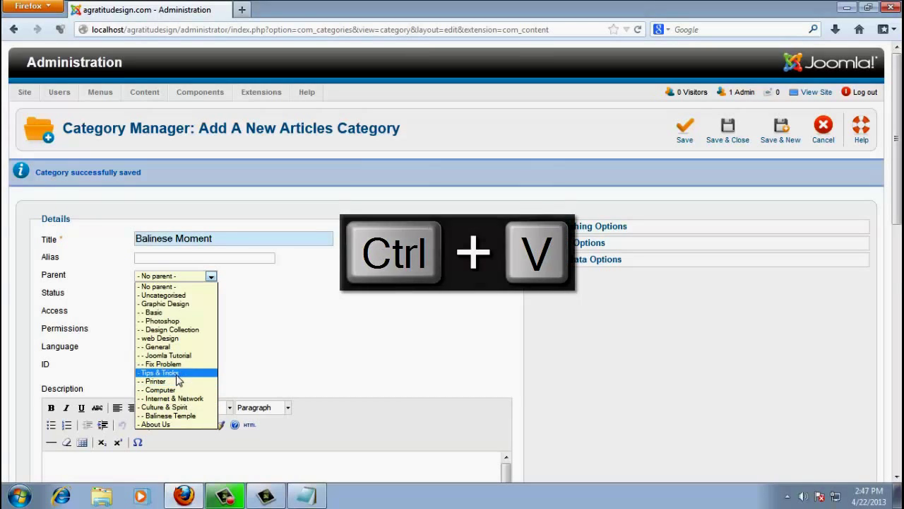
left_click(169, 407)
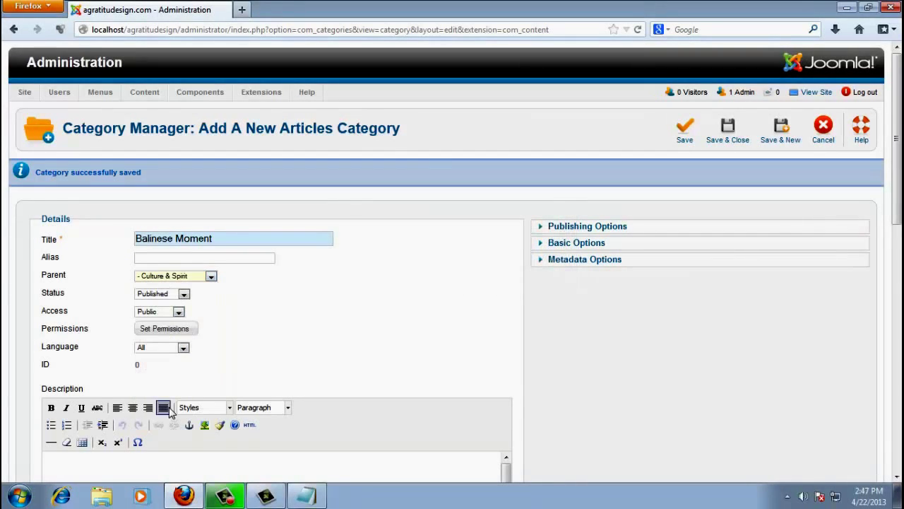
left_click(781, 139)
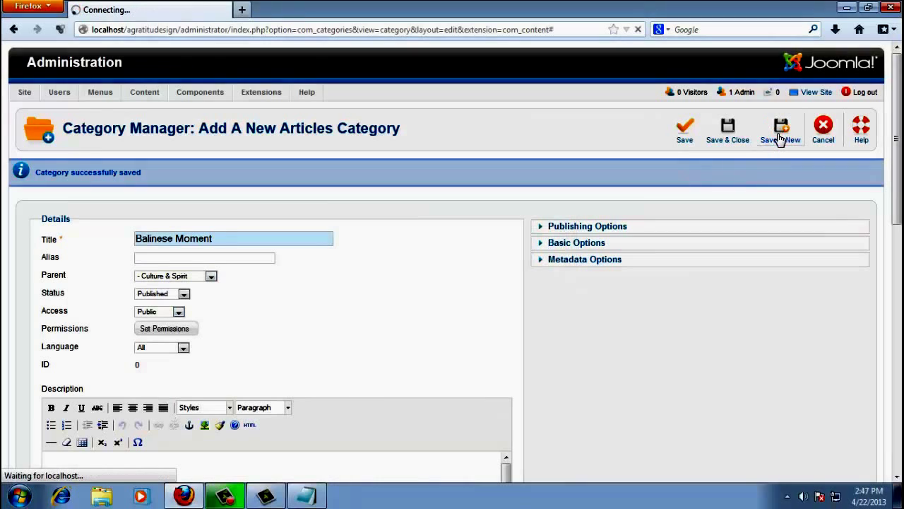
Create the category 'Bali Attractive' under Culture & Spirit and open a new form
left_click(315, 501)
left_click_drag(358, 222, 435, 229)
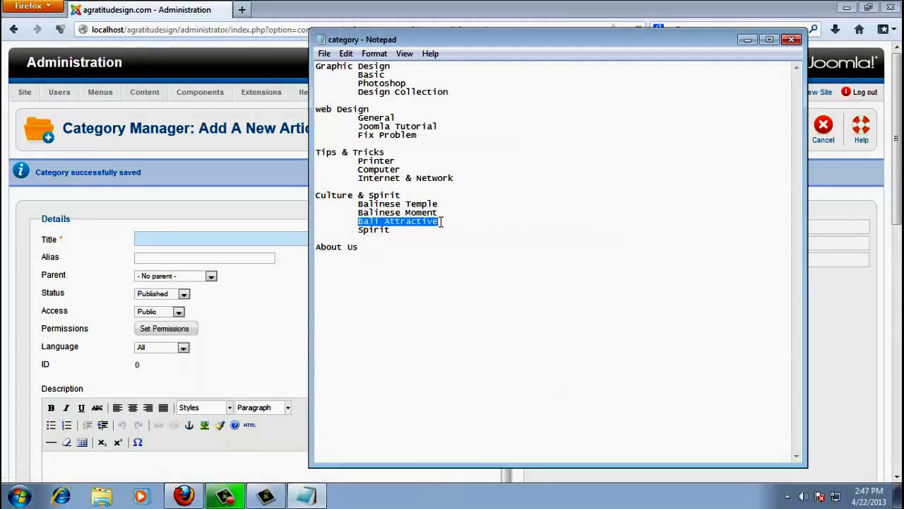
key("ctrl+c")
left_click(250, 235)
key("ctrl+v")
left_click(209, 275)
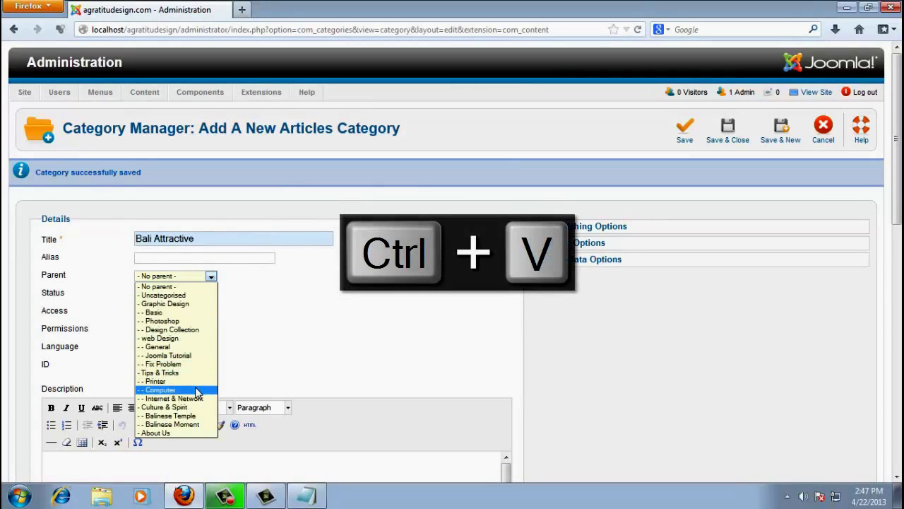
left_click(178, 409)
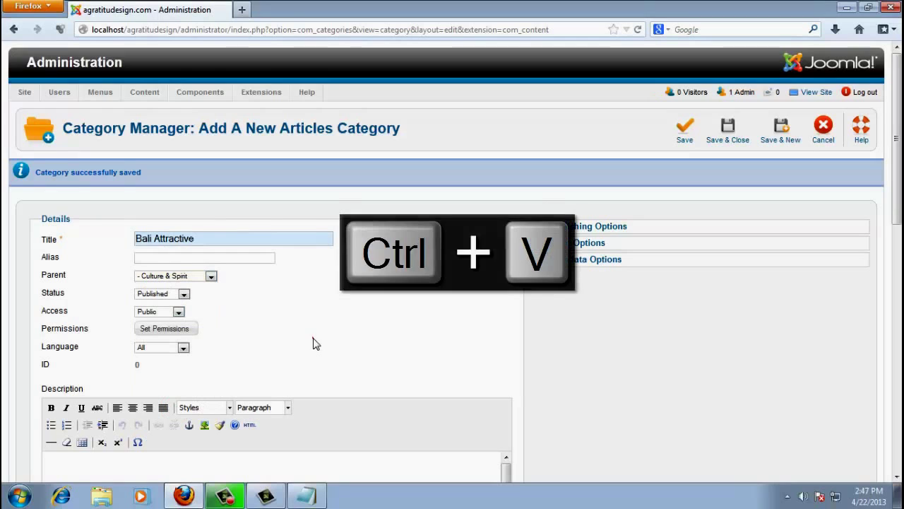
left_click(773, 138)
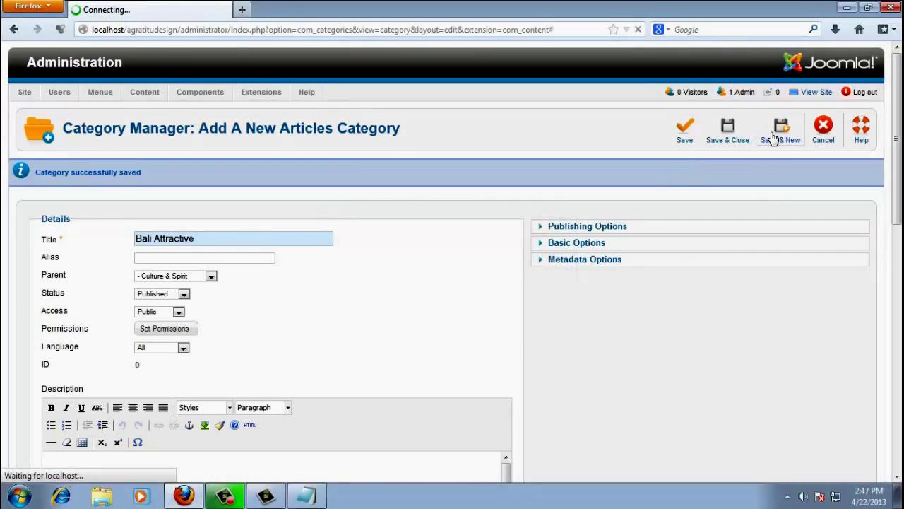
Add 'Spirit' under Culture & Spirit, then save and close the form
left_click(305, 498)
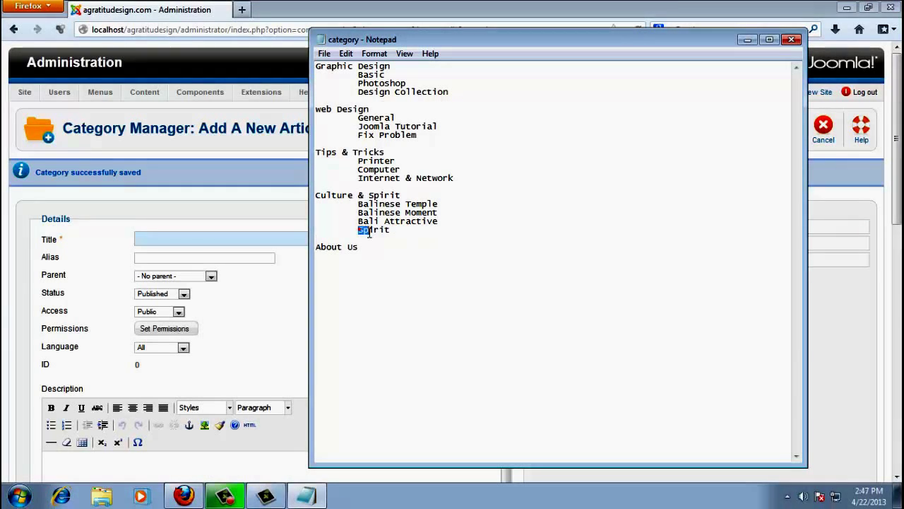
left_click_drag(366, 232, 394, 231)
key("ctrl+c")
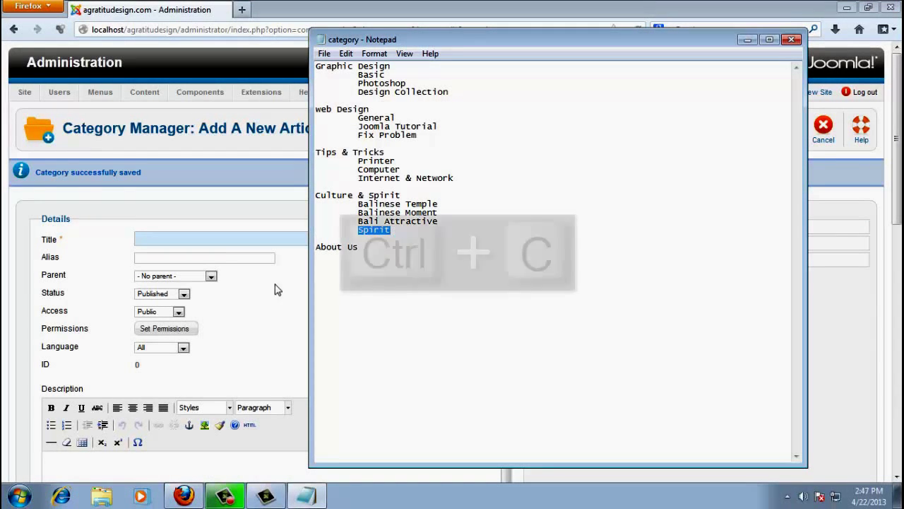
left_click(218, 239)
key("ctrl+v")
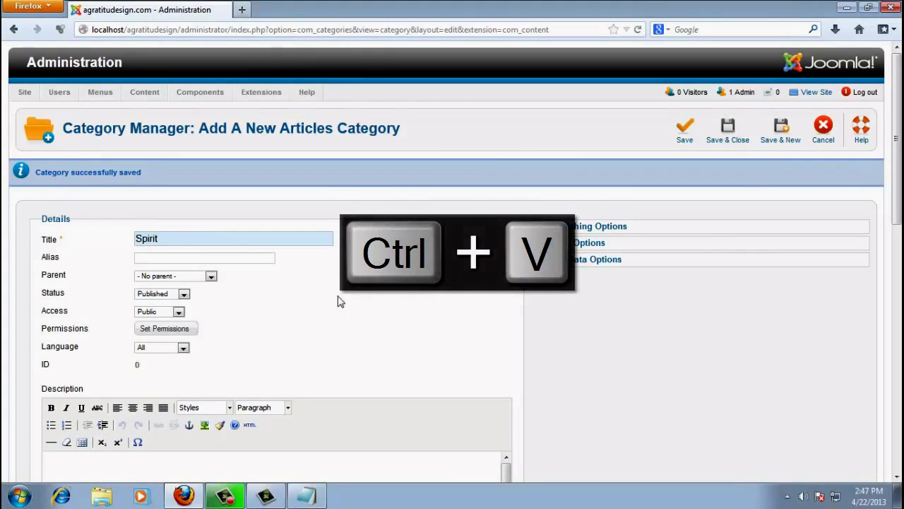
left_click(210, 276)
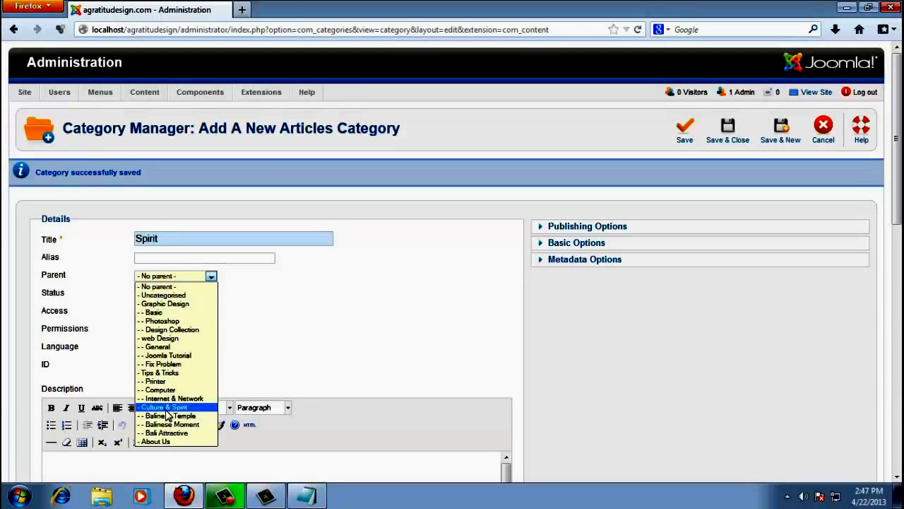
left_click(165, 407)
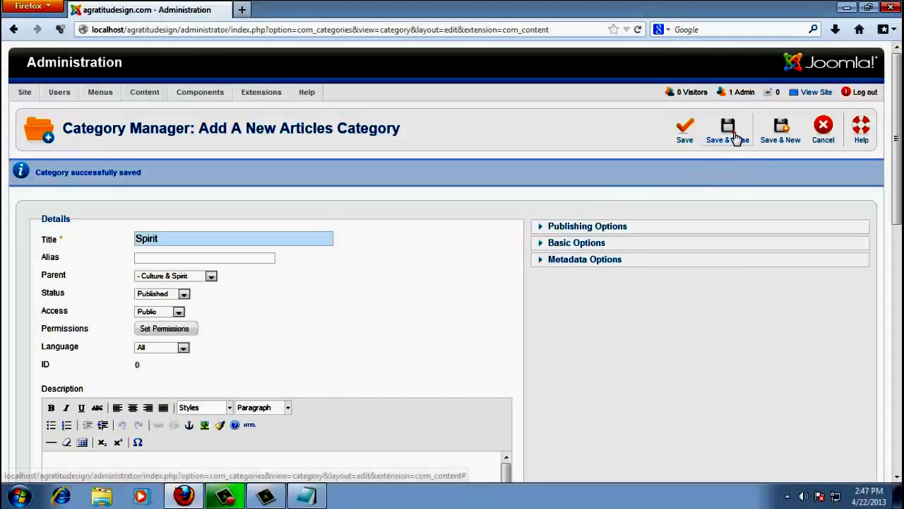
left_click(735, 136)
Select the Uncategorised category and move it to the trash
scroll(402, 162, "down", 4)
scroll(125, 214, "down", 3)
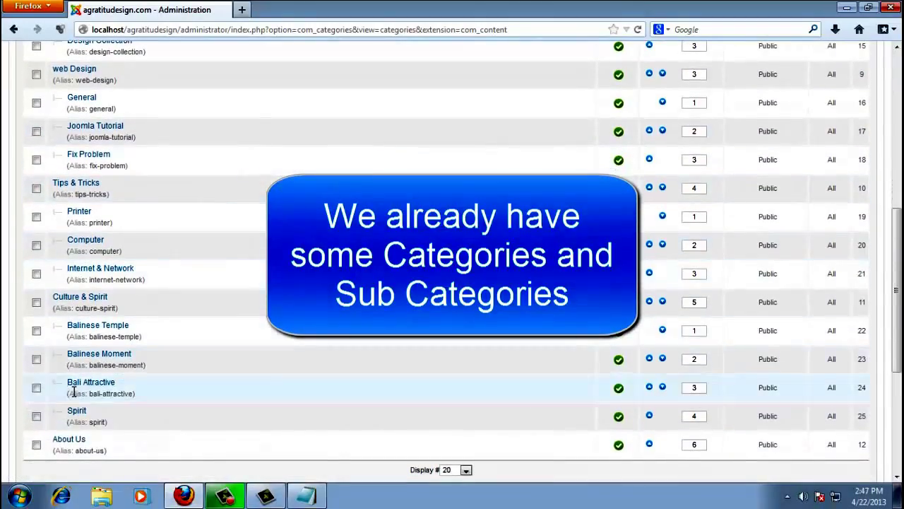
scroll(413, 438, "up", 7)
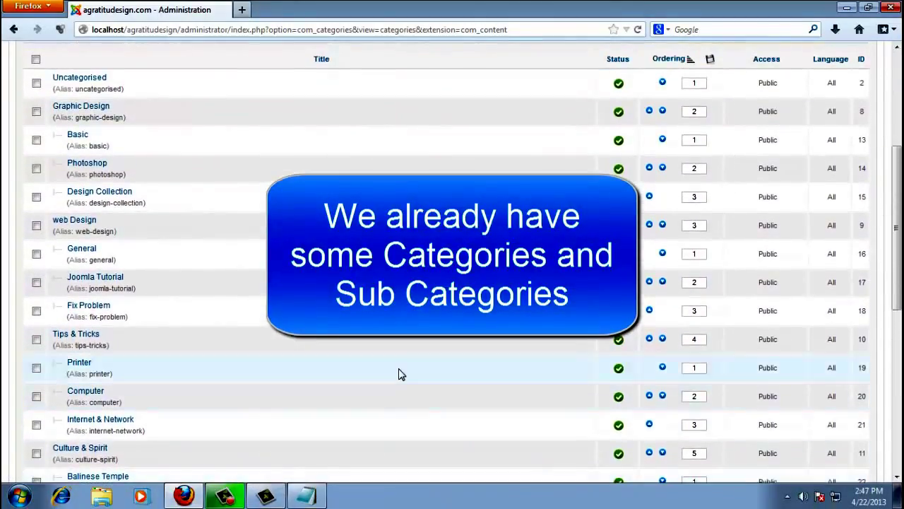
scroll(18, 217, "up", 4)
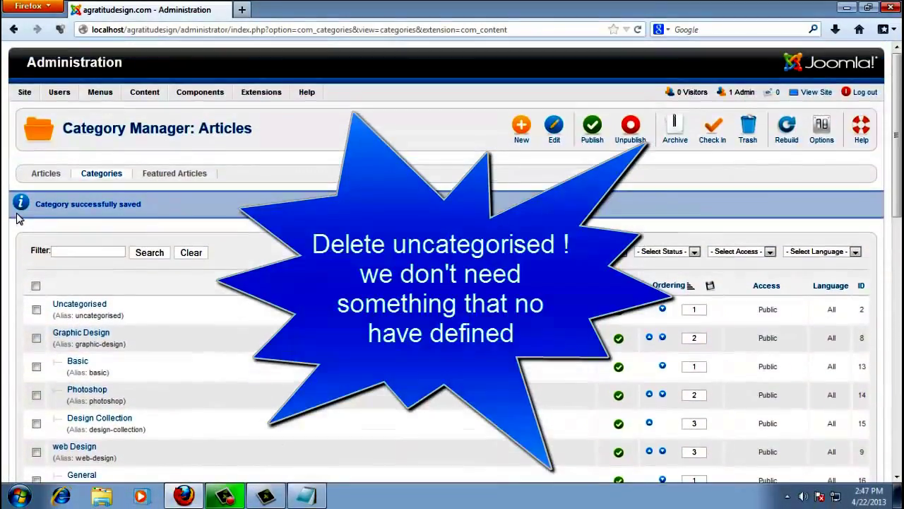
left_click(36, 309)
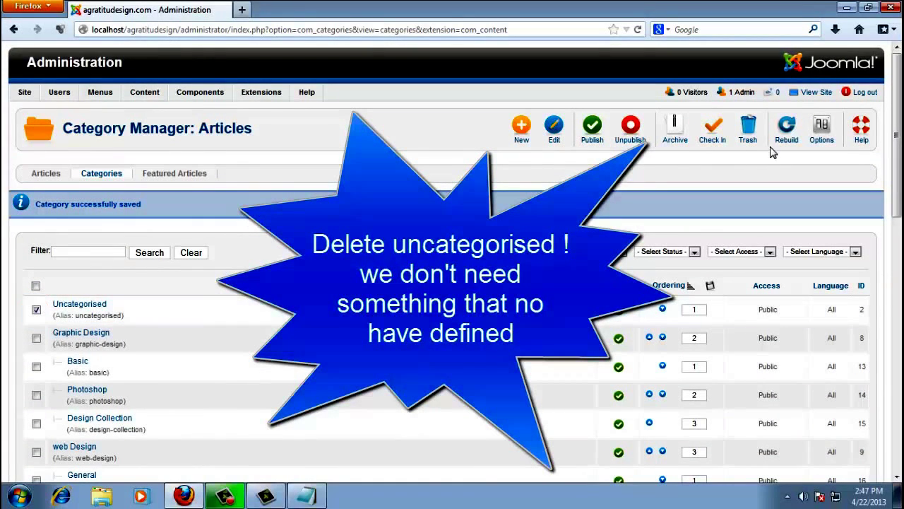
left_click(750, 134)
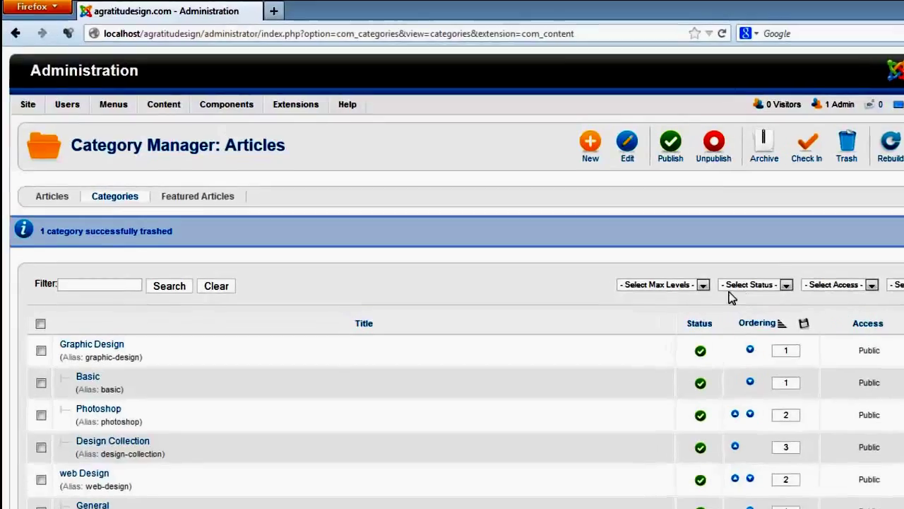
Filter the list to Trashed and permanently delete Uncategorised with Empty trash
left_click(703, 285)
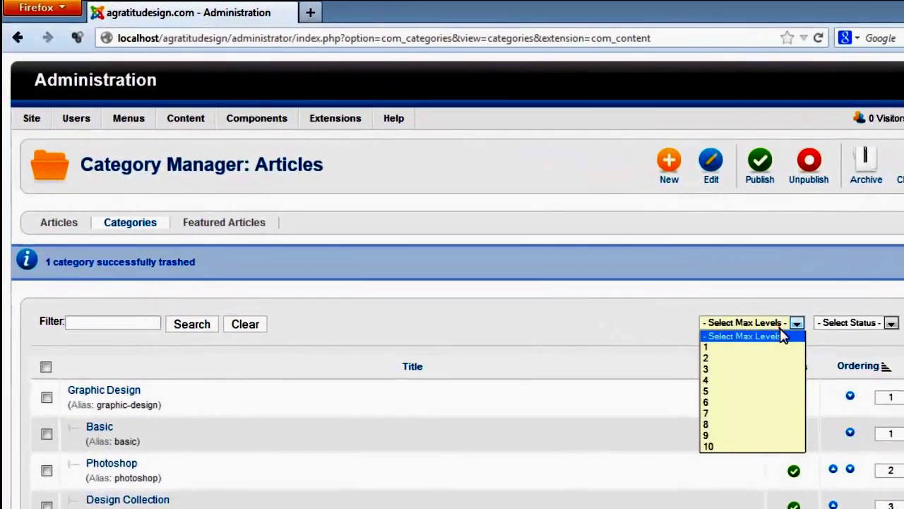
left_click(777, 286)
left_click(770, 288)
left_click(844, 380)
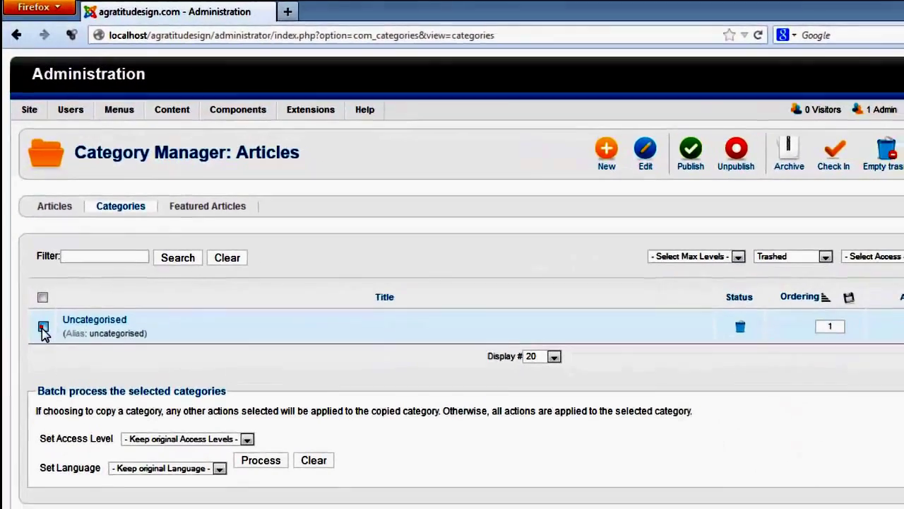
left_click(46, 352)
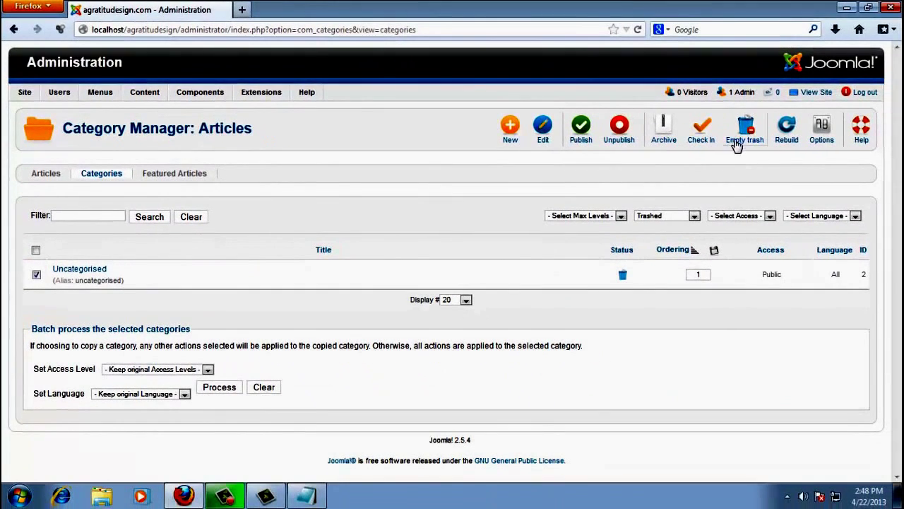
left_click(745, 136)
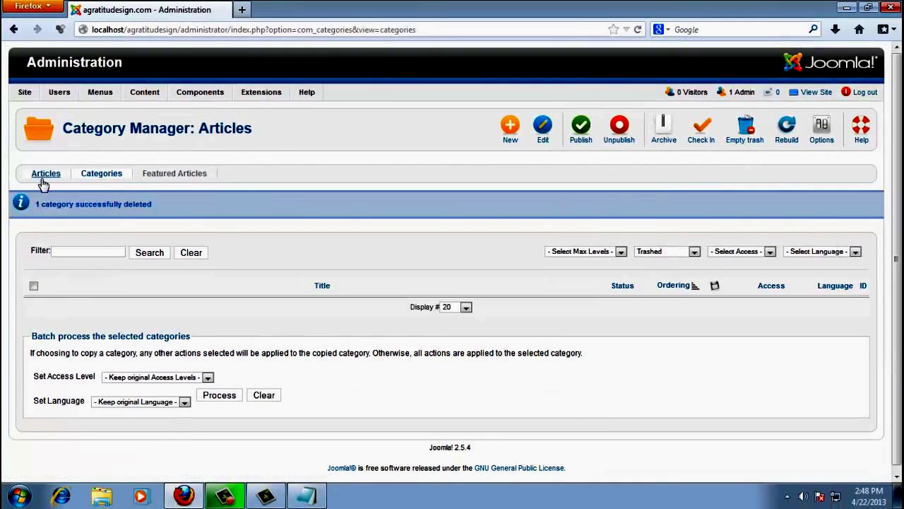
Reload the list and reset the status filter to '- Select Status -' to show all categories
left_click(100, 173)
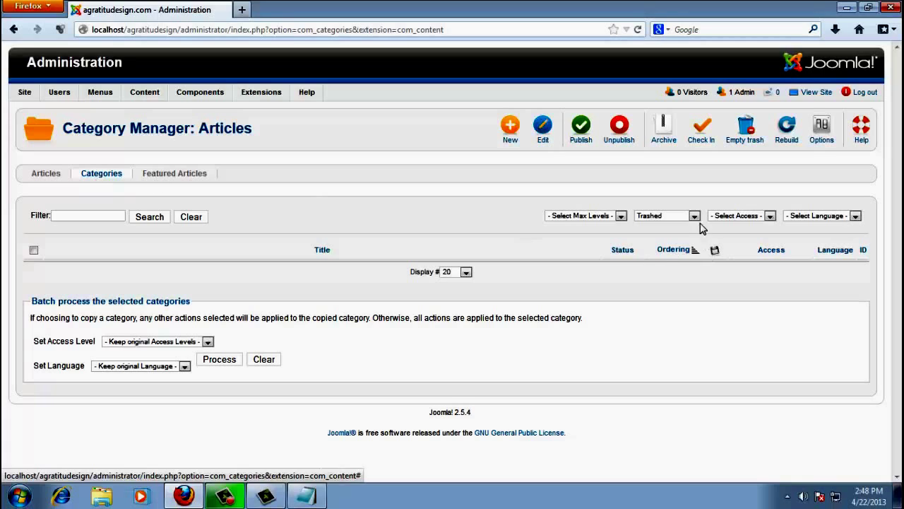
left_click(695, 216)
left_click(674, 225)
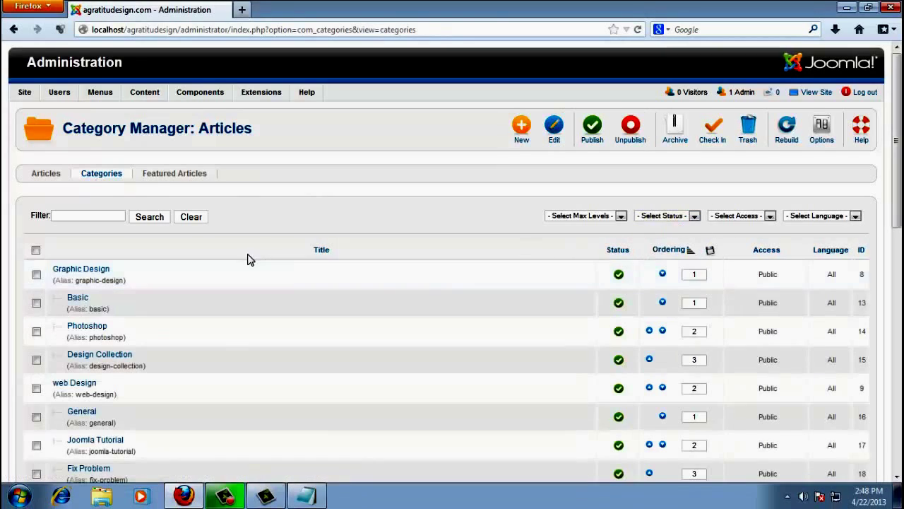
scroll(248, 259, "down", 4)
scroll(248, 260, "up", 1)
scroll(248, 259, "up", 3)
scroll(248, 260, "down", 4)
scroll(248, 259, "up", 4)
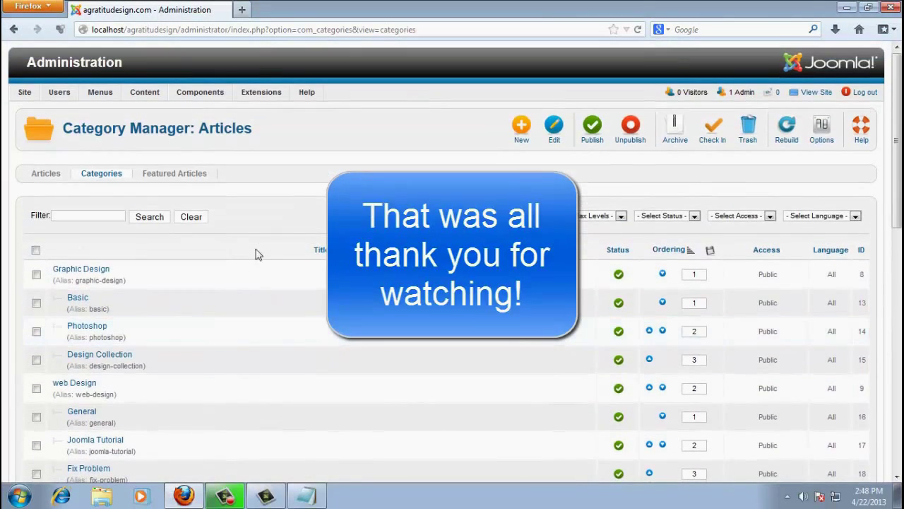